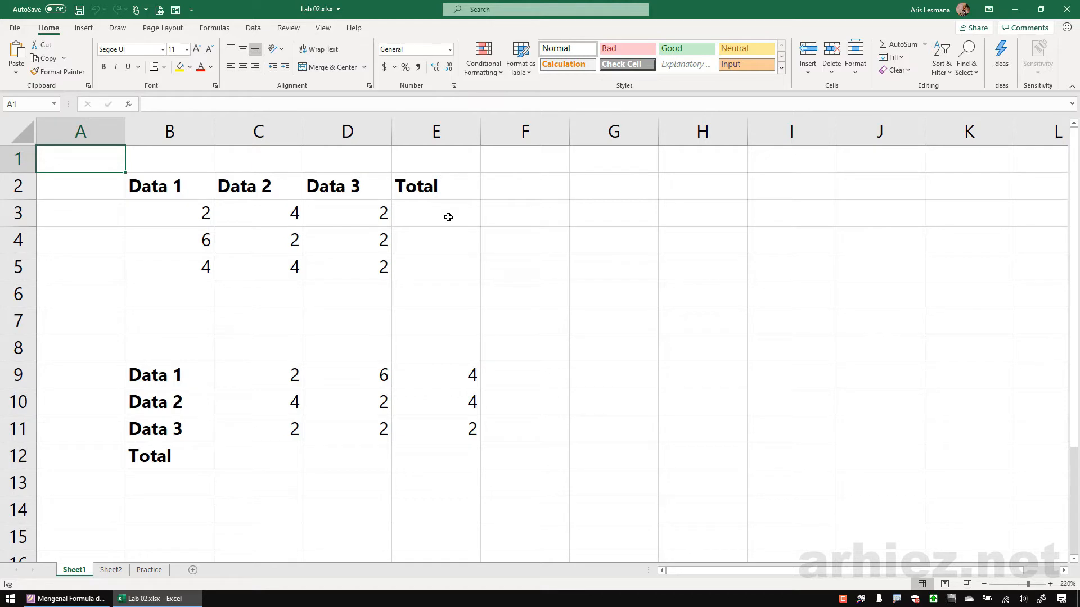
Enter the formula =B3+C3+D3 in cell E3 to total the first row of the upper table.
{"action": "left_click", "coordinate": [448, 217]}
{"action": "left_click_drag", "start_coordinate": [180, 221], "coordinate": [377, 213]}
{"action": "left_click", "coordinate": [431, 213]}
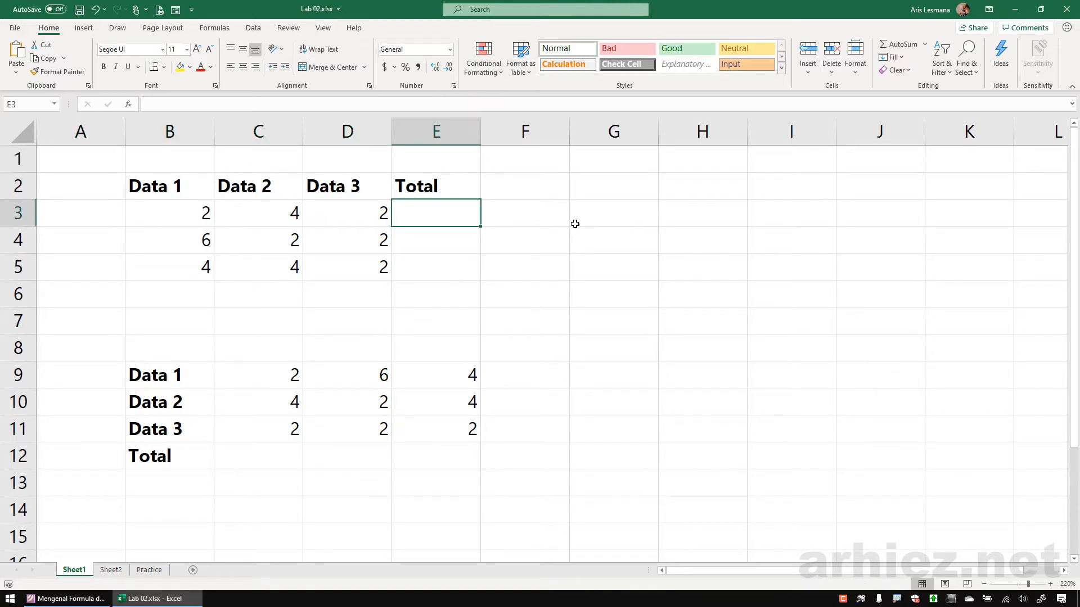
{"action": "type", "text": "="}
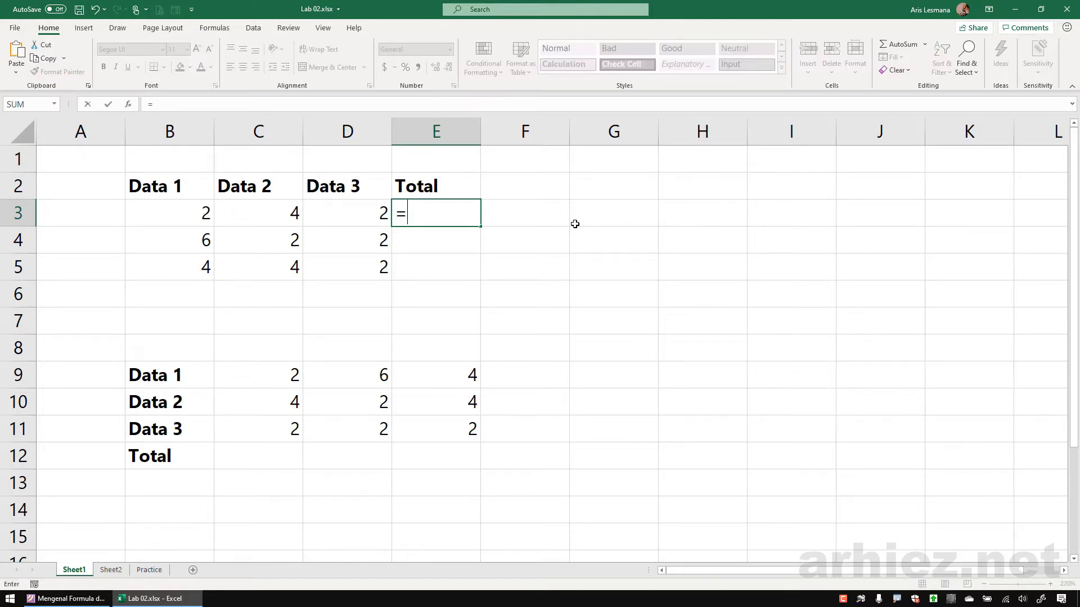
{"action": "type", "text": "b3+"}
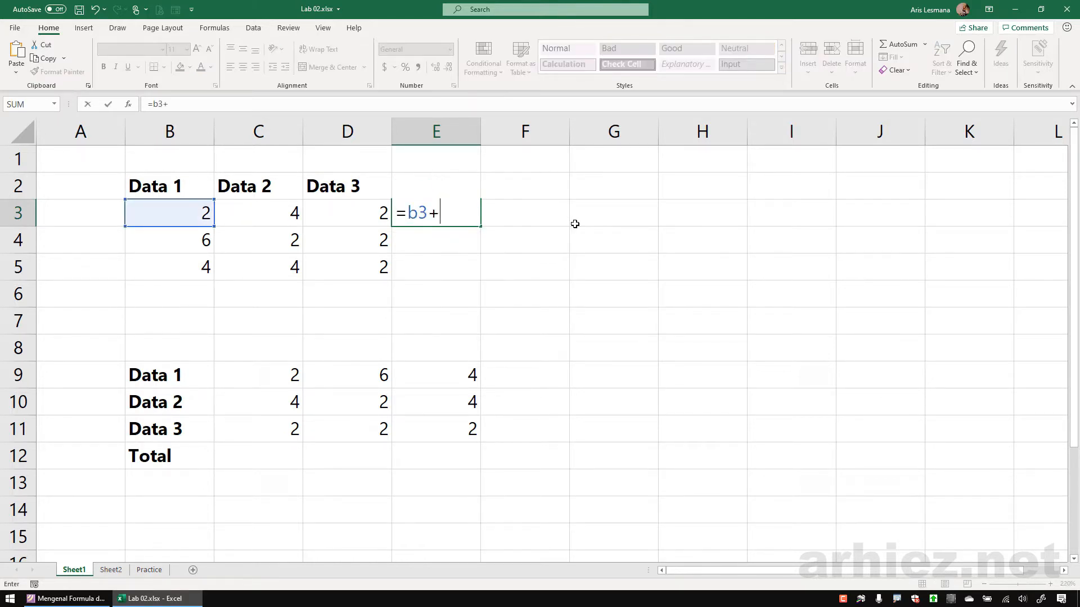
{"action": "type", "text": "c3"}
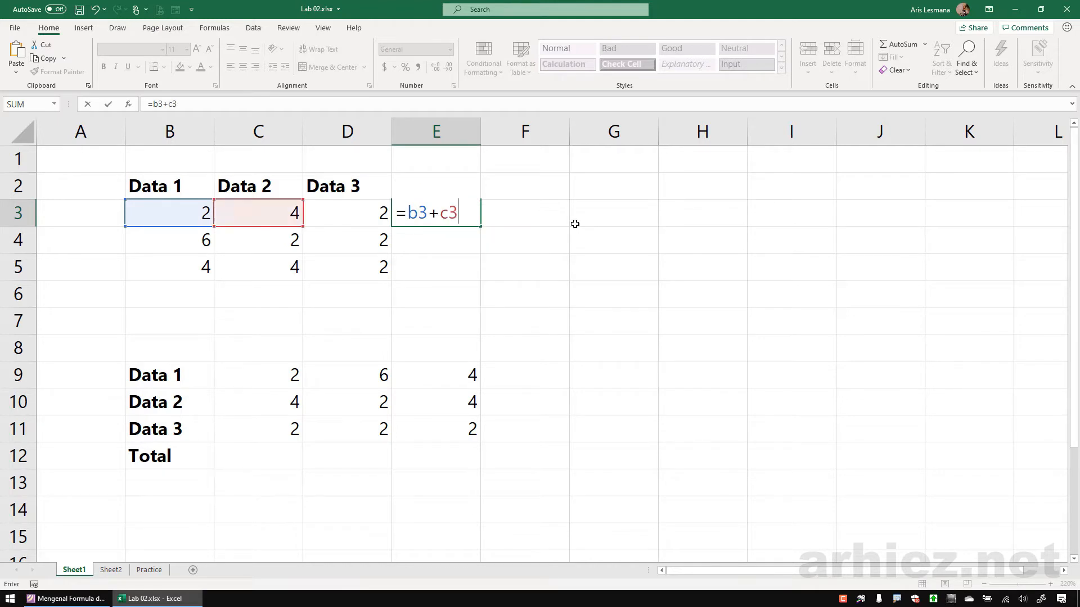
{"action": "type", "text": "+d3"}
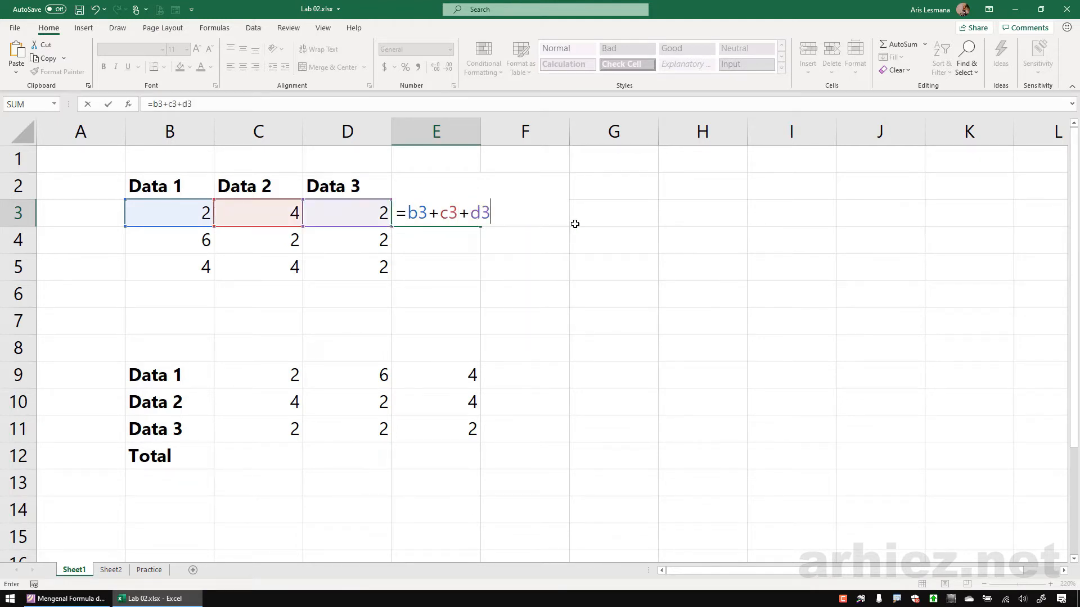
{"action": "key", "text": "Return"}
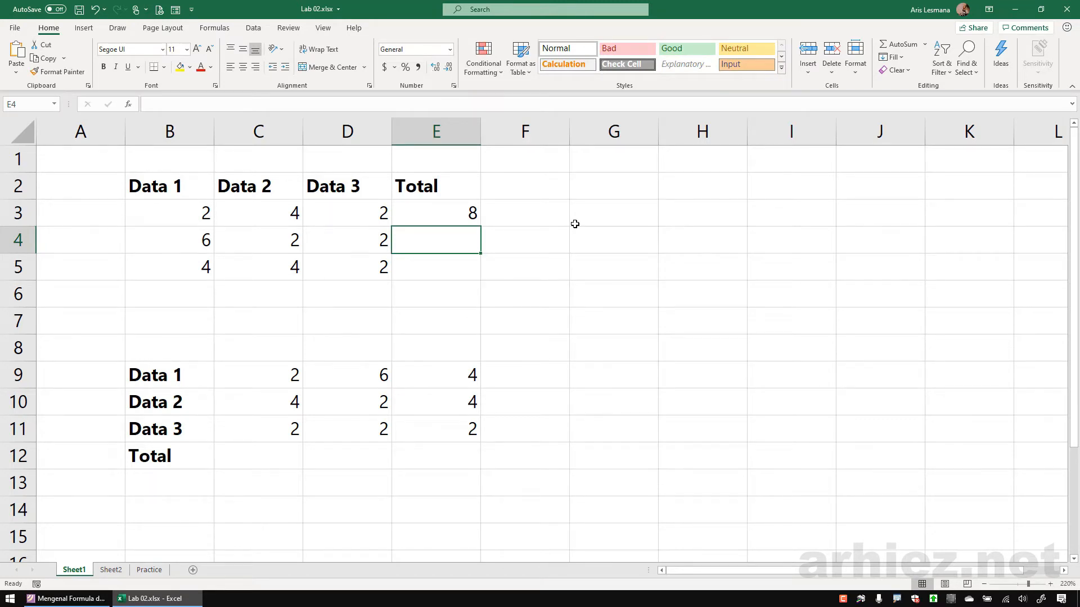
Review the Autofill slide in Foxit Phantom and return to the Lab 02 workbook in Excel.
{"action": "left_click", "coordinate": [447, 262]}
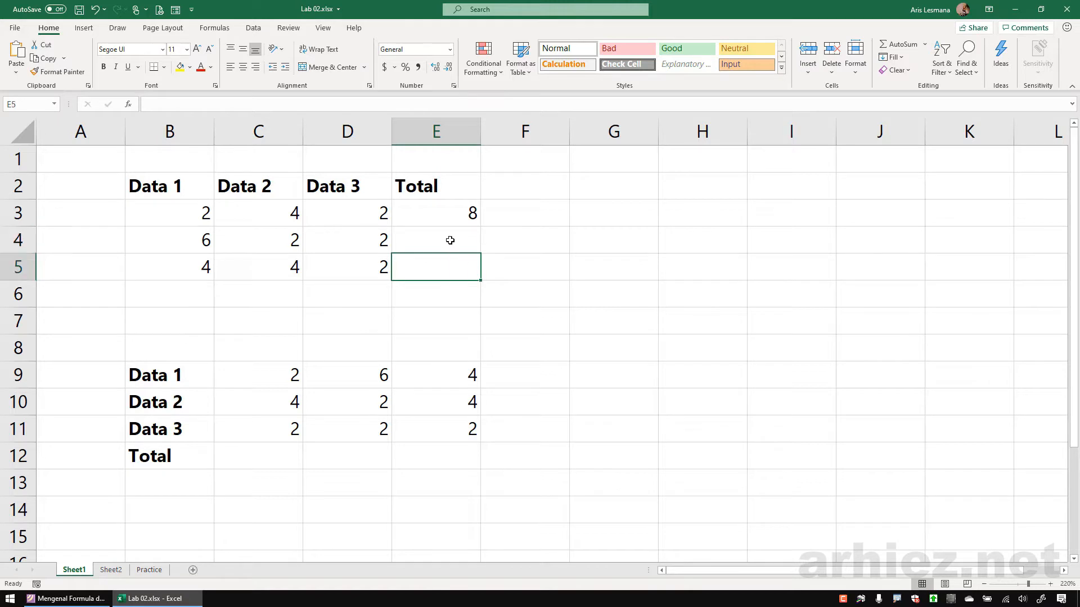
{"action": "left_click_drag", "start_coordinate": [450, 240], "coordinate": [448, 257]}
{"action": "left_click", "coordinate": [540, 257]}
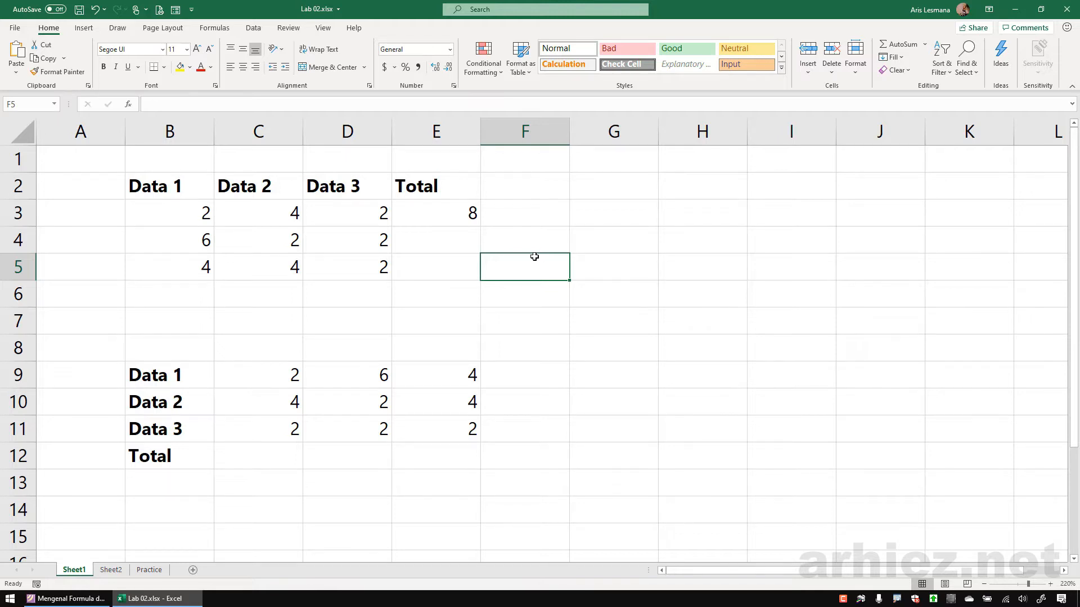
{"action": "left_click", "coordinate": [66, 598]}
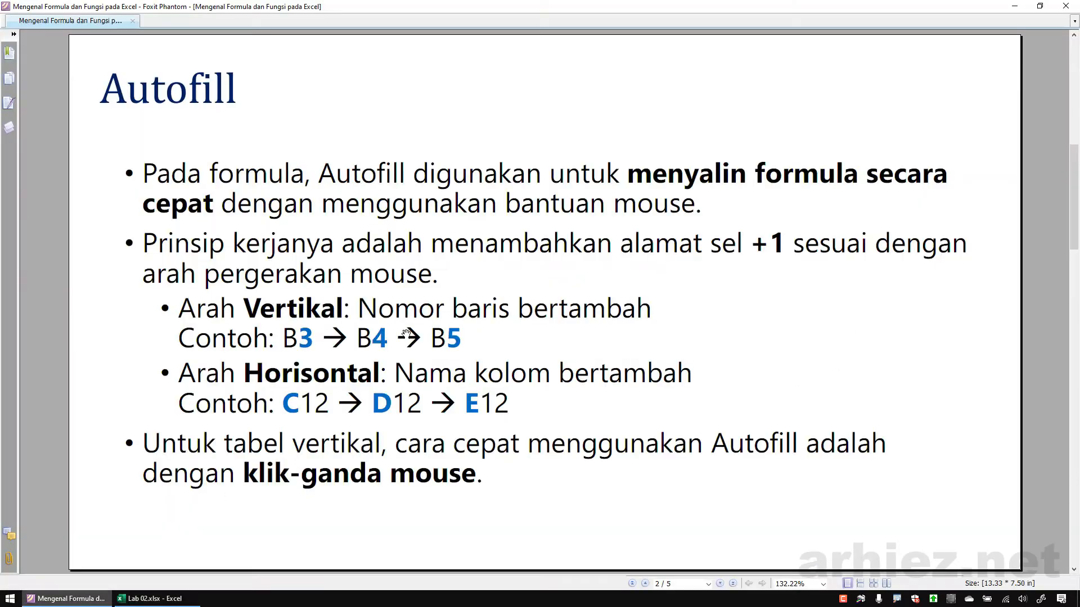
{"action": "left_click", "coordinate": [1015, 6]}
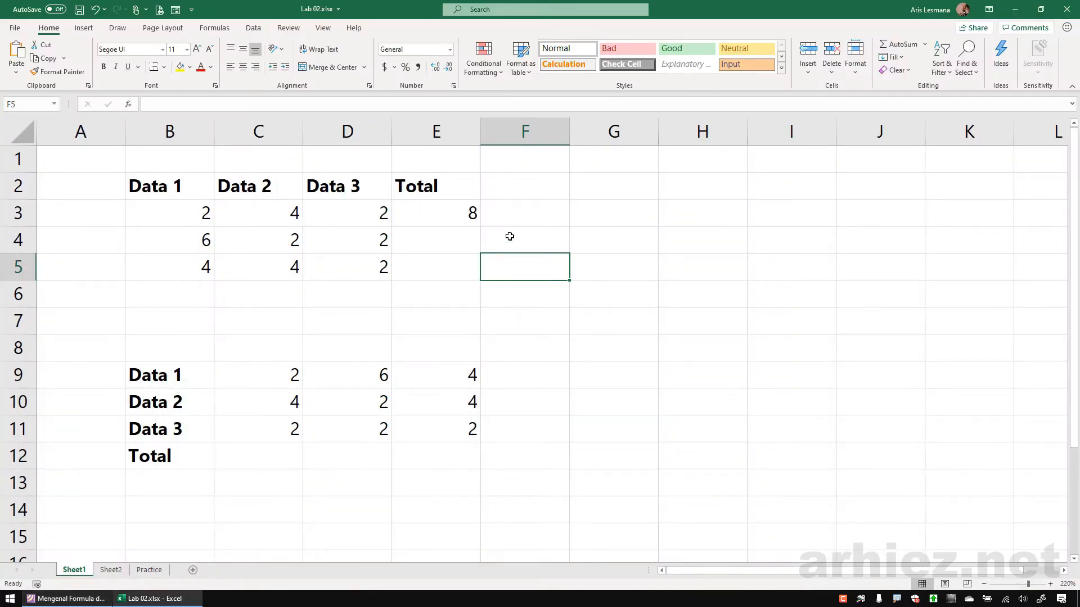
Autofill the total formula from E3 down through E5.
{"action": "left_click", "coordinate": [459, 218]}
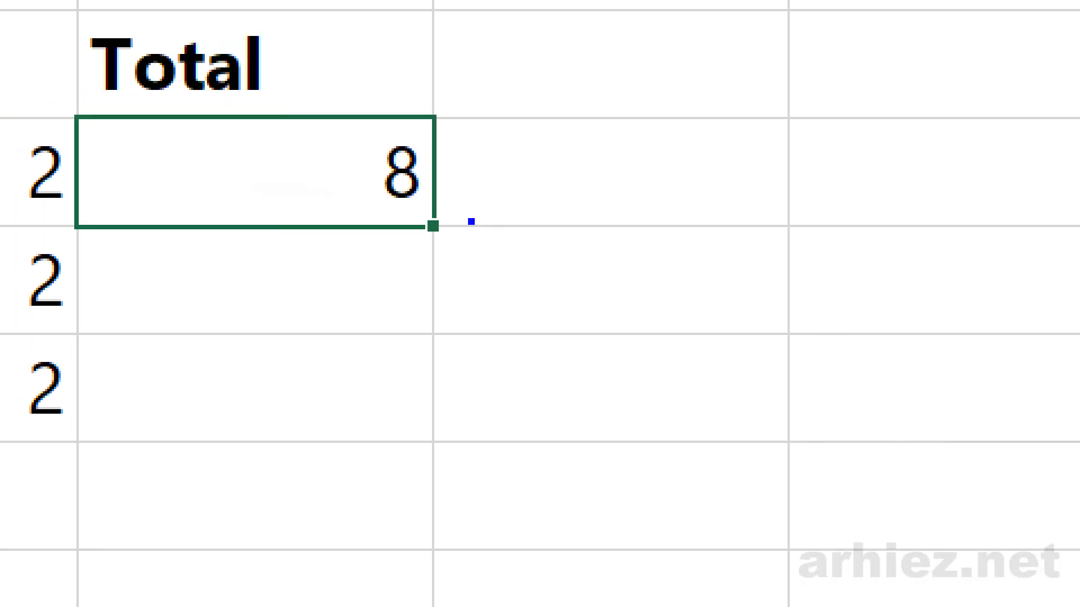
{"action": "left_click_drag", "start_coordinate": [393, 201], "coordinate": [478, 251]}
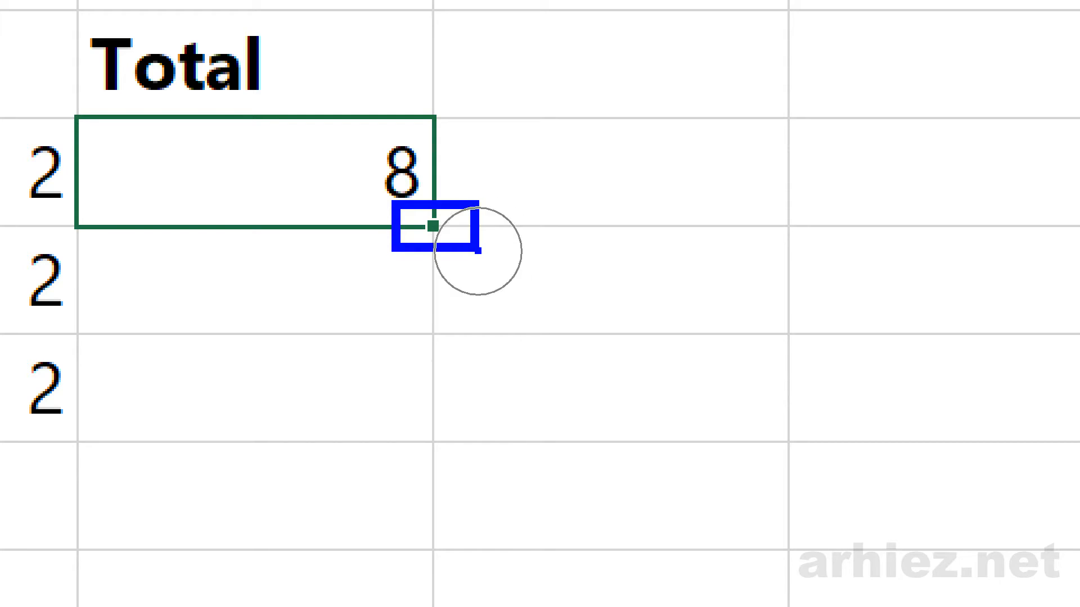
{"action": "key", "text": "Escape"}
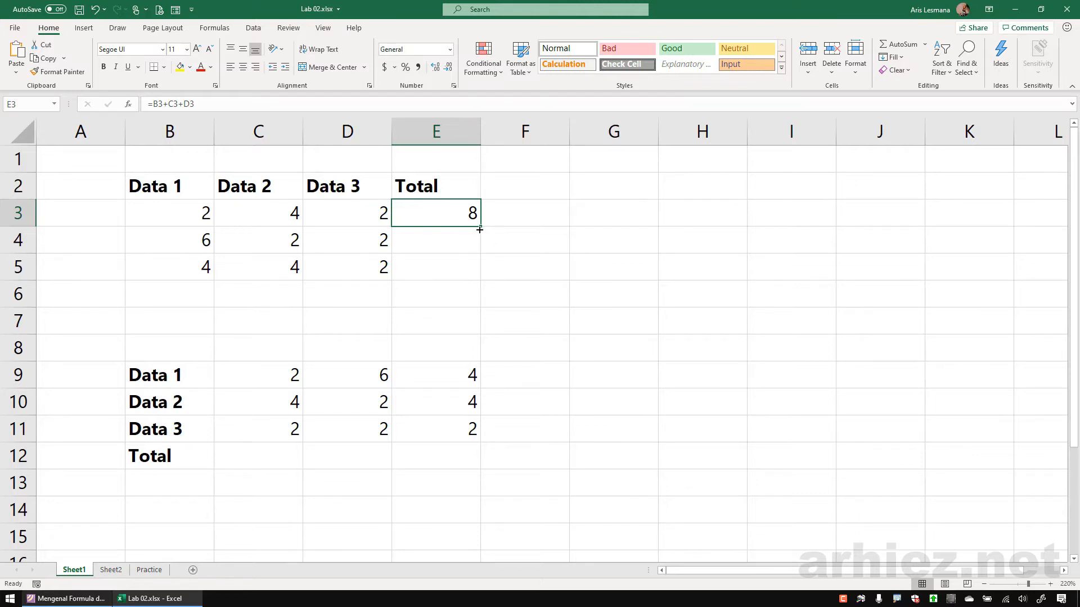
{"action": "left_click_drag", "start_coordinate": [480, 227], "coordinate": [480, 271]}
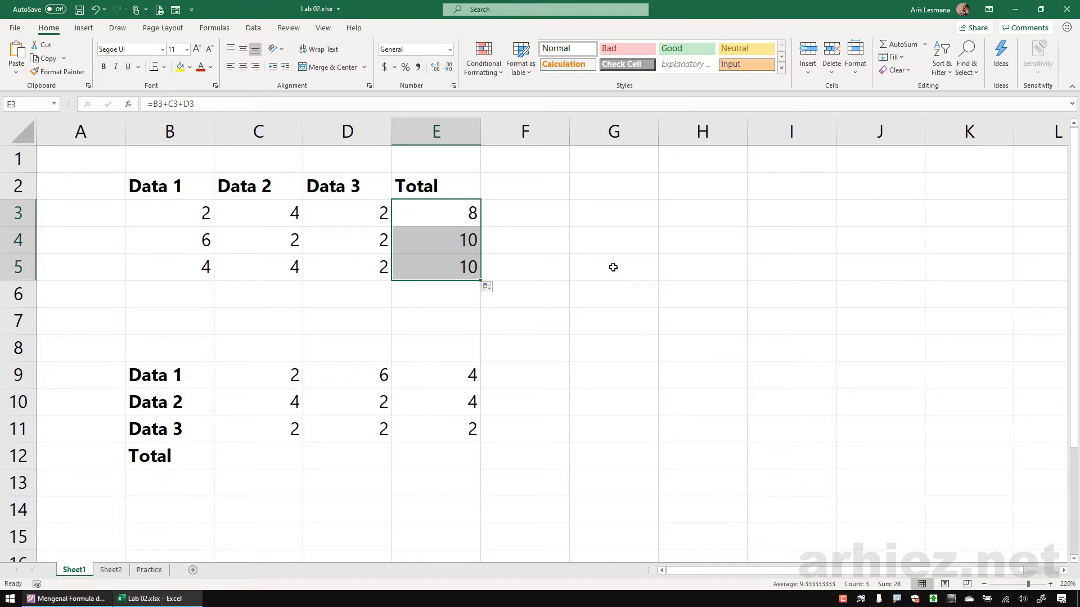
{"action": "left_click", "coordinate": [613, 267]}
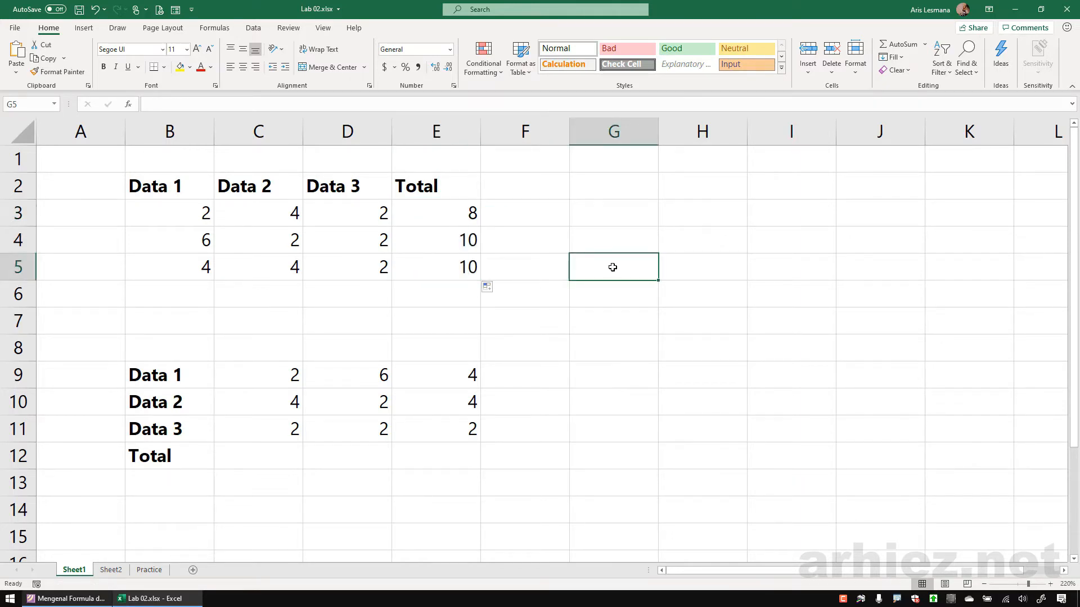
Compare the copied formulas in E4 and E5 with the original formula in E3.
{"action": "left_click", "coordinate": [444, 238]}
{"action": "left_click", "coordinate": [442, 264]}
{"action": "left_click", "coordinate": [442, 243]}
{"action": "left_click", "coordinate": [442, 262]}
{"action": "left_click", "coordinate": [444, 240]}
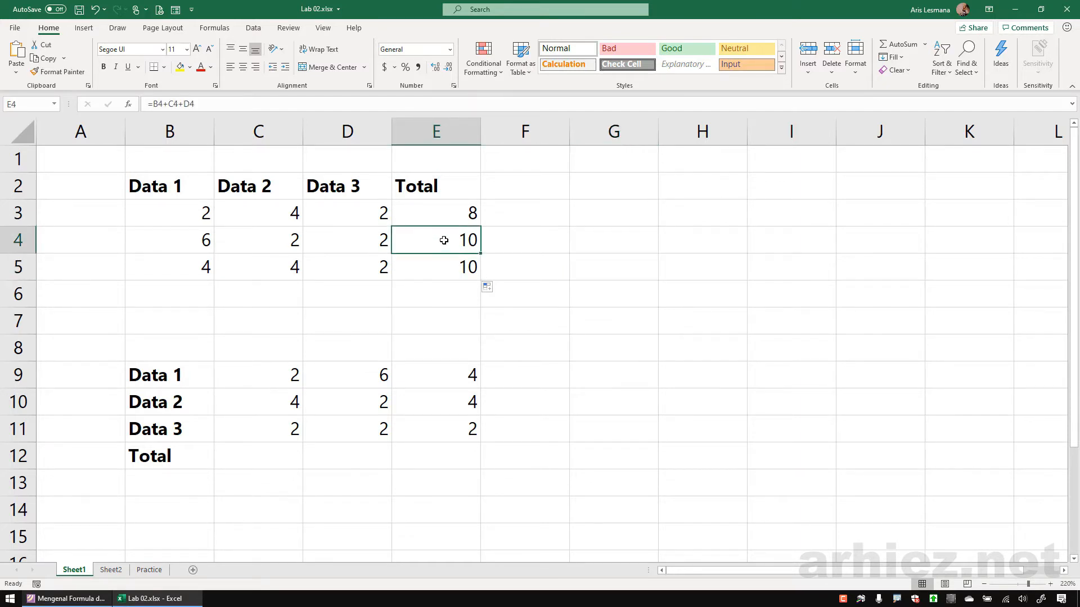
{"action": "left_click", "coordinate": [441, 213]}
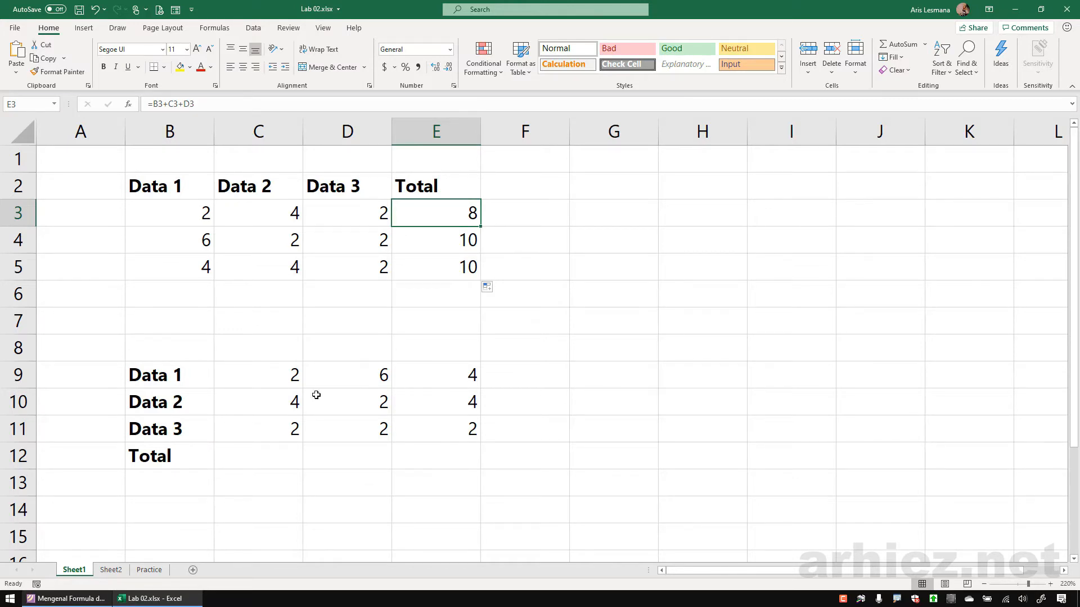
Revisit the Autofill slide in Foxit Phantom, and back in Excel examine the cell references inside the formulas of E3, E4 and E5.
{"action": "left_click", "coordinate": [85, 599]}
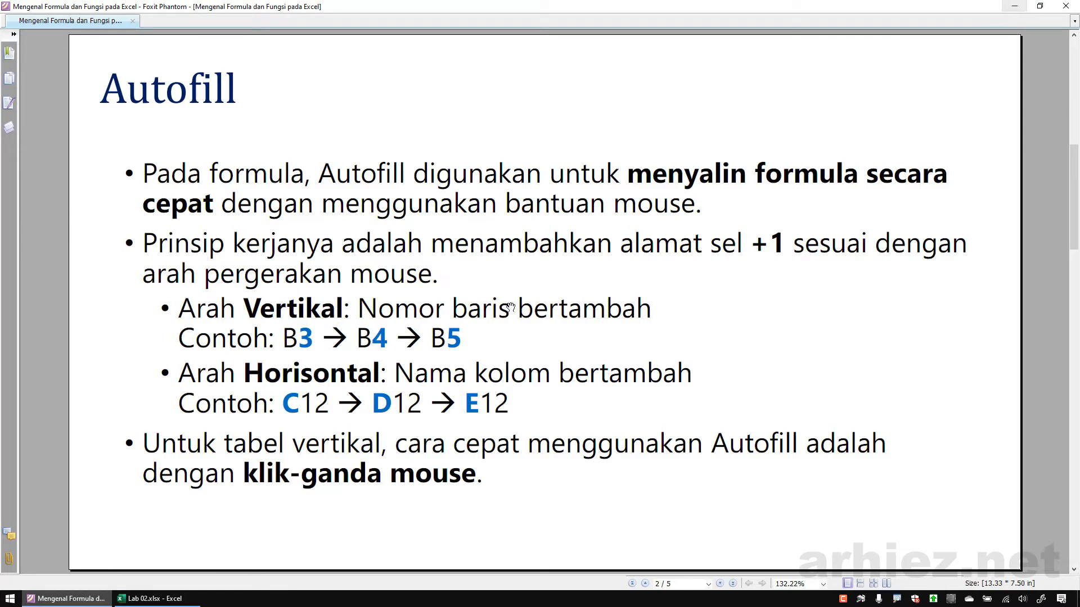
{"action": "left_click", "coordinate": [174, 600]}
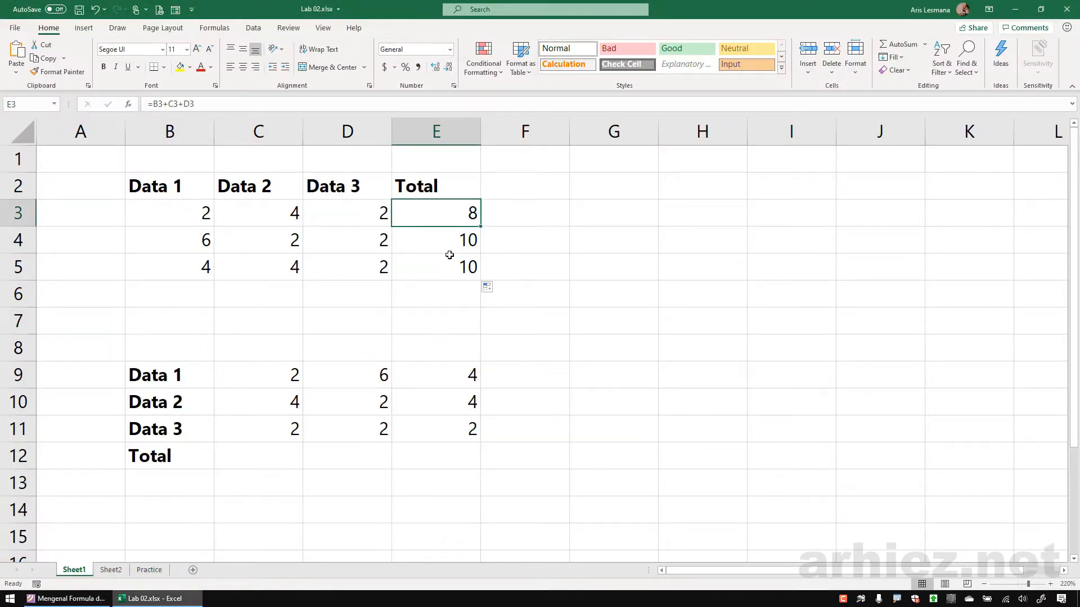
{"action": "left_click", "coordinate": [452, 232]}
{"action": "left_click", "coordinate": [452, 215]}
{"action": "double_click", "coordinate": [451, 215]}
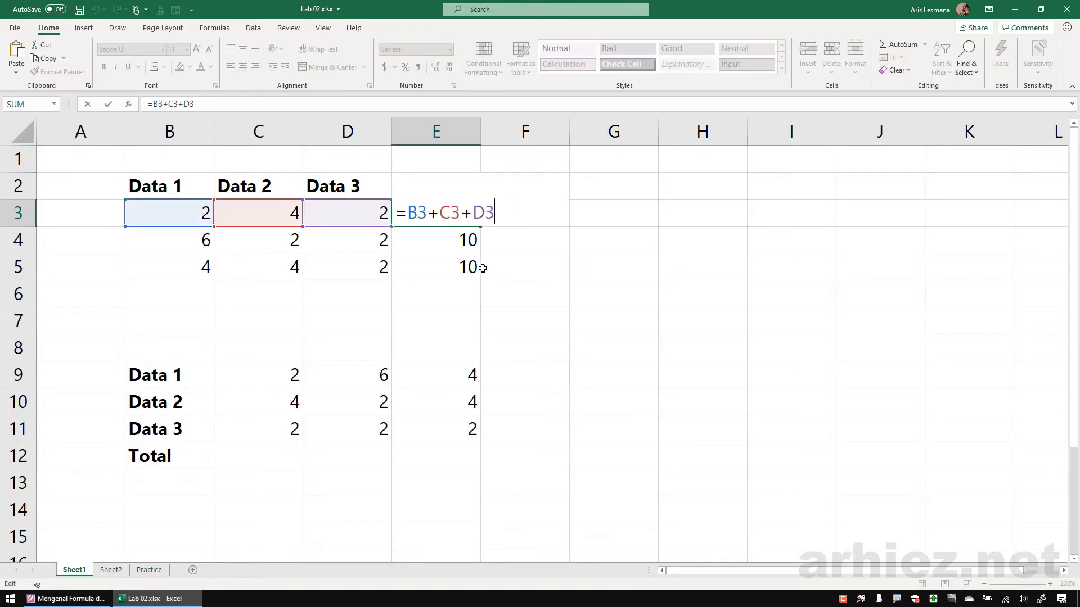
{"action": "key", "text": "Escape"}
{"action": "left_click", "coordinate": [440, 245]}
{"action": "double_click", "coordinate": [440, 245]}
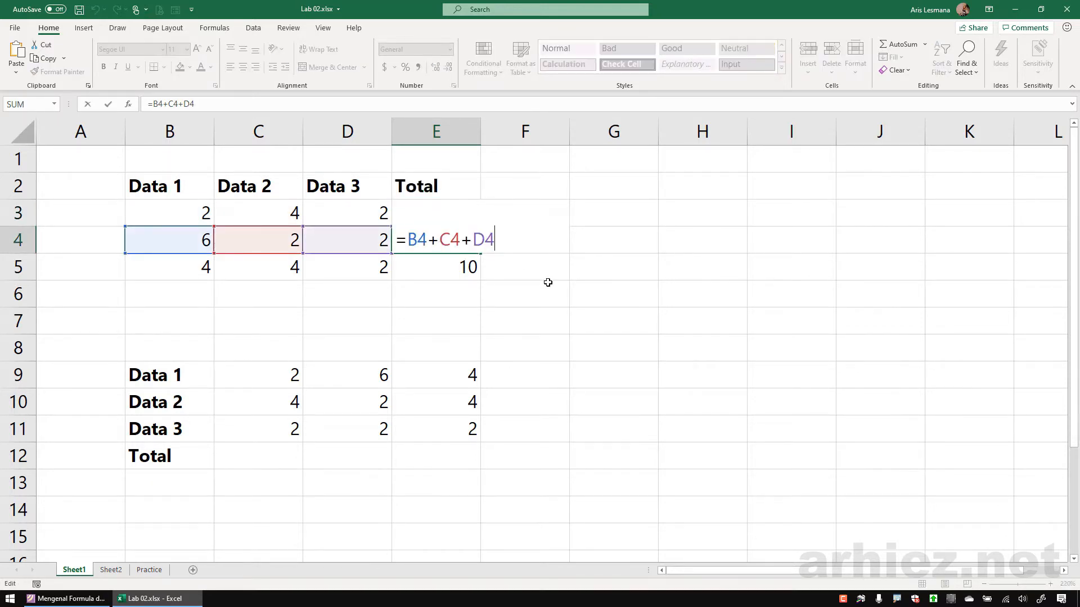
{"action": "key", "text": "Escape"}
{"action": "left_click", "coordinate": [458, 273]}
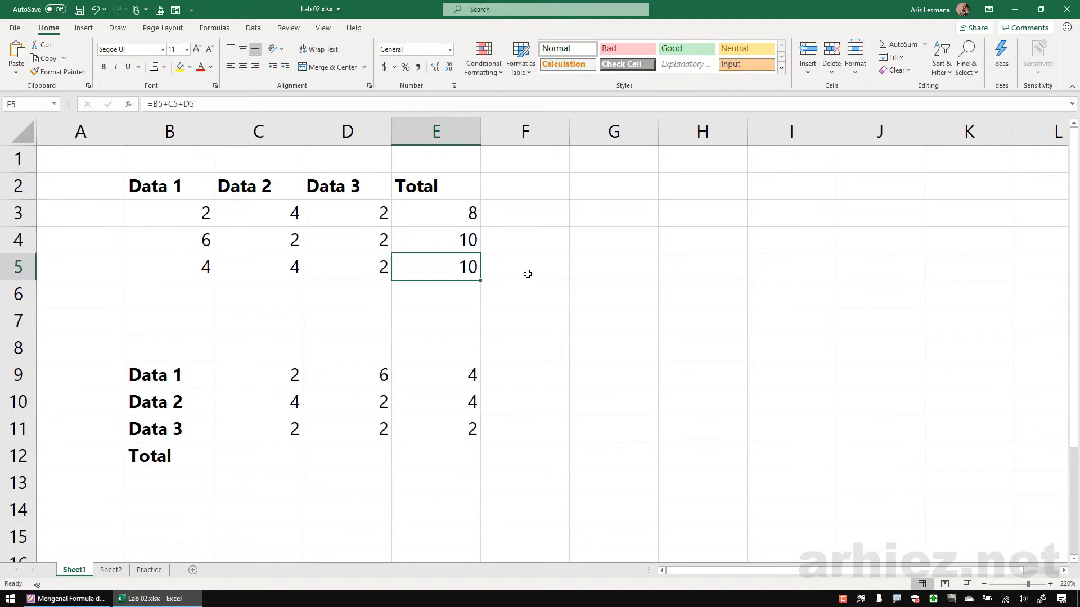
{"action": "key", "text": "F2"}
{"action": "key", "text": "ctrl+Return"}
Enter the formula =C9+C10+C11 in cell C12 to total the first data column of the lower table.
{"action": "left_click", "coordinate": [267, 458]}
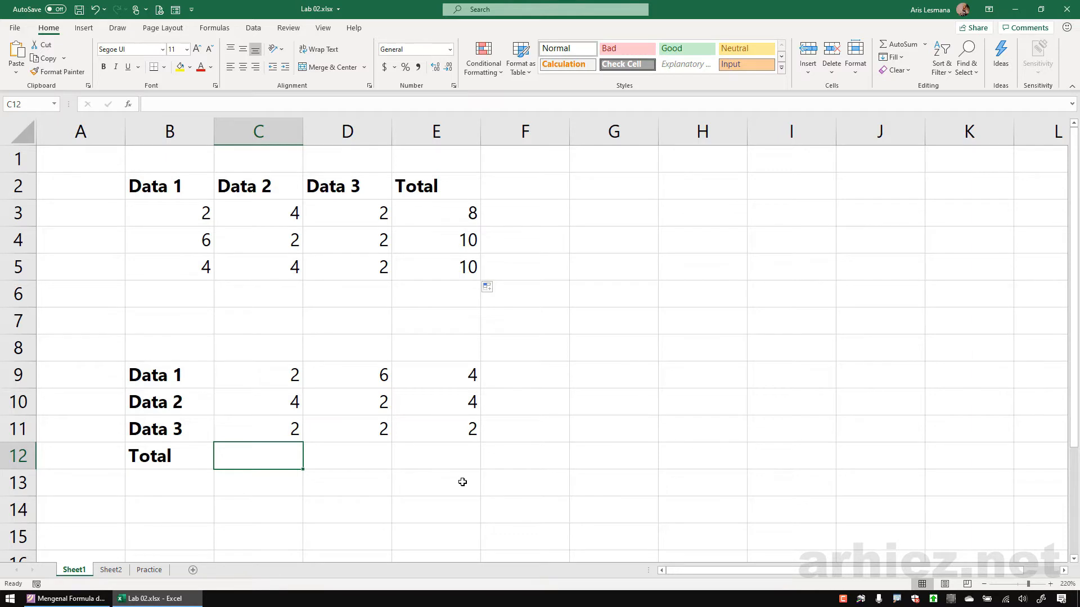
{"action": "type", "text": "=c9+"}
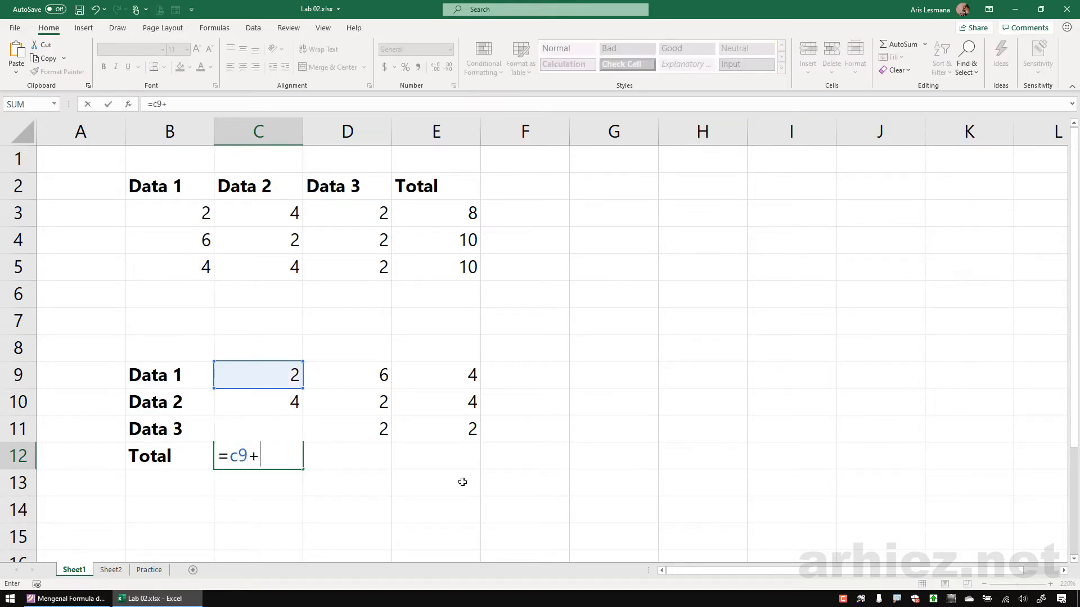
{"action": "type", "text": "c10"}
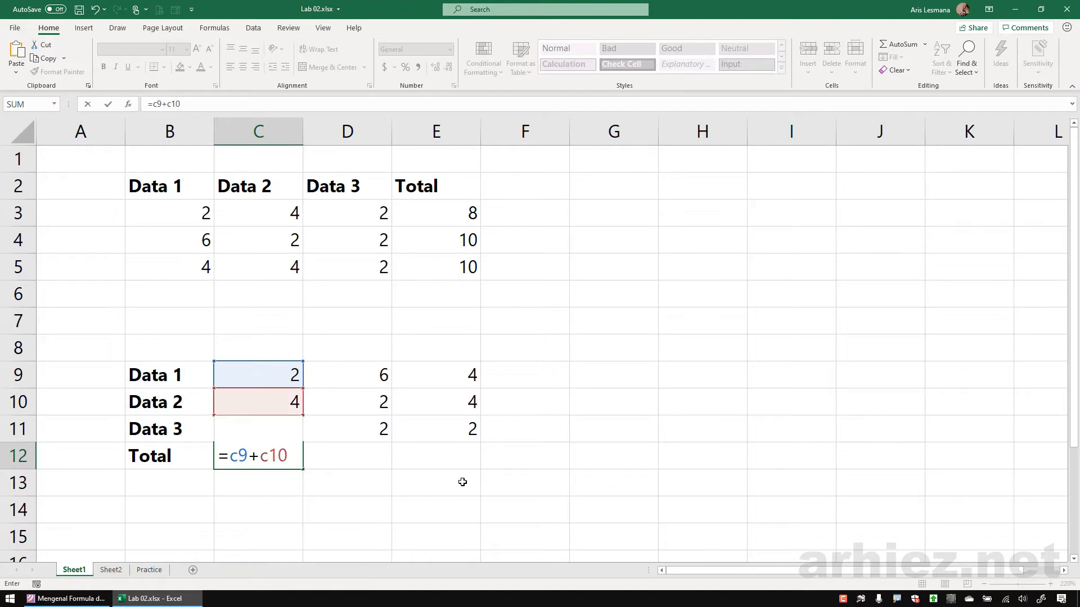
{"action": "type", "text": "+"}
{"action": "type", "text": "c11"}
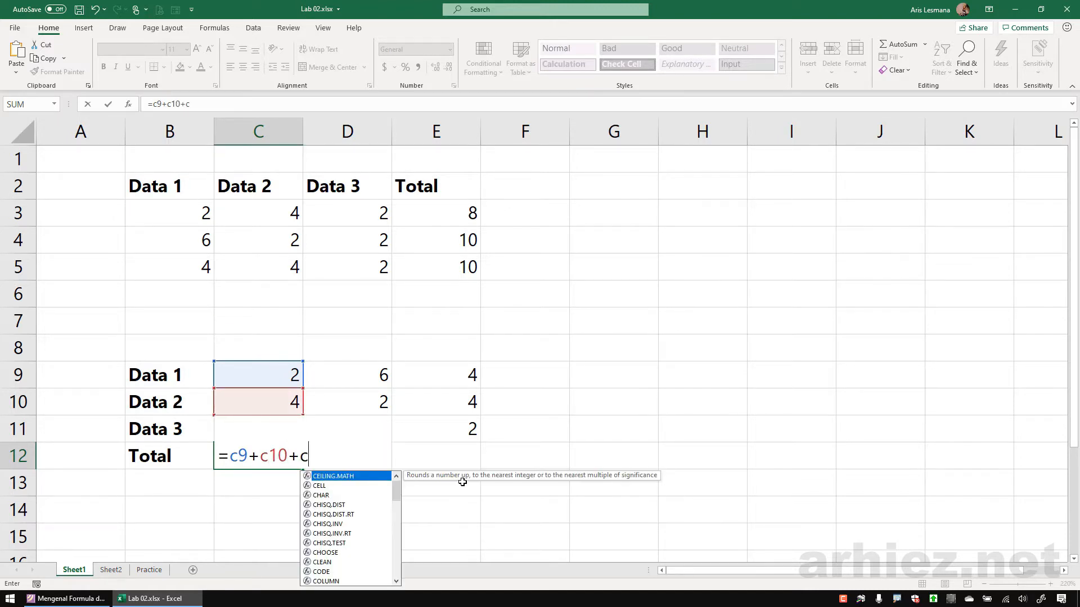
{"action": "key", "text": "Return"}
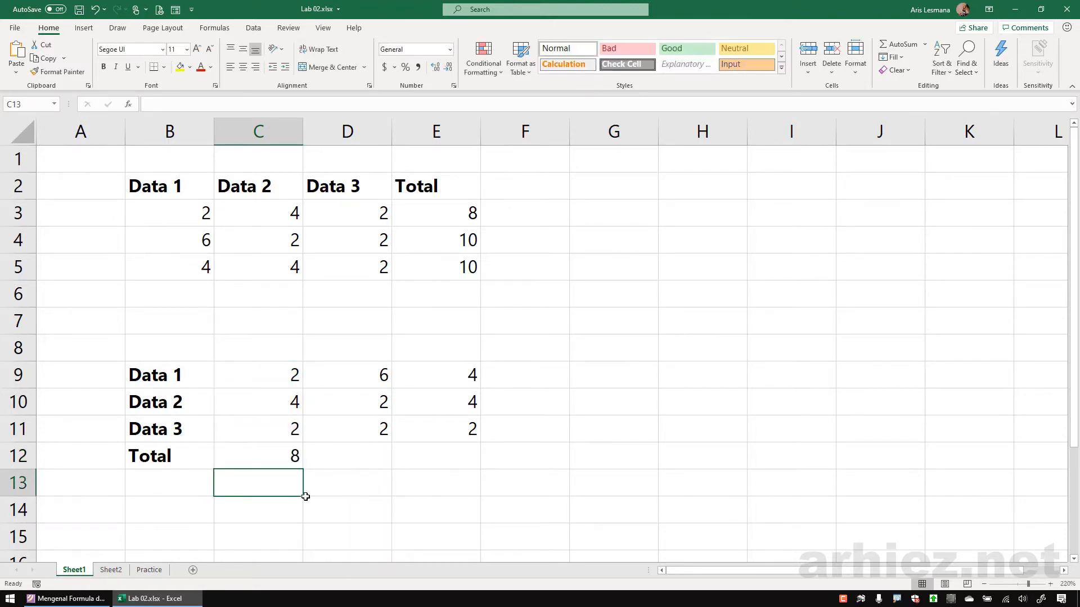
Autofill the total formula from C12 across through E12.
{"action": "left_click", "coordinate": [281, 453]}
{"action": "left_click_drag", "start_coordinate": [303, 476], "coordinate": [436, 474]}
{"action": "left_click", "coordinate": [356, 509]}
Compare the copied formulas in D12 and E12 with the original formula in C12.
{"action": "left_click", "coordinate": [368, 458]}
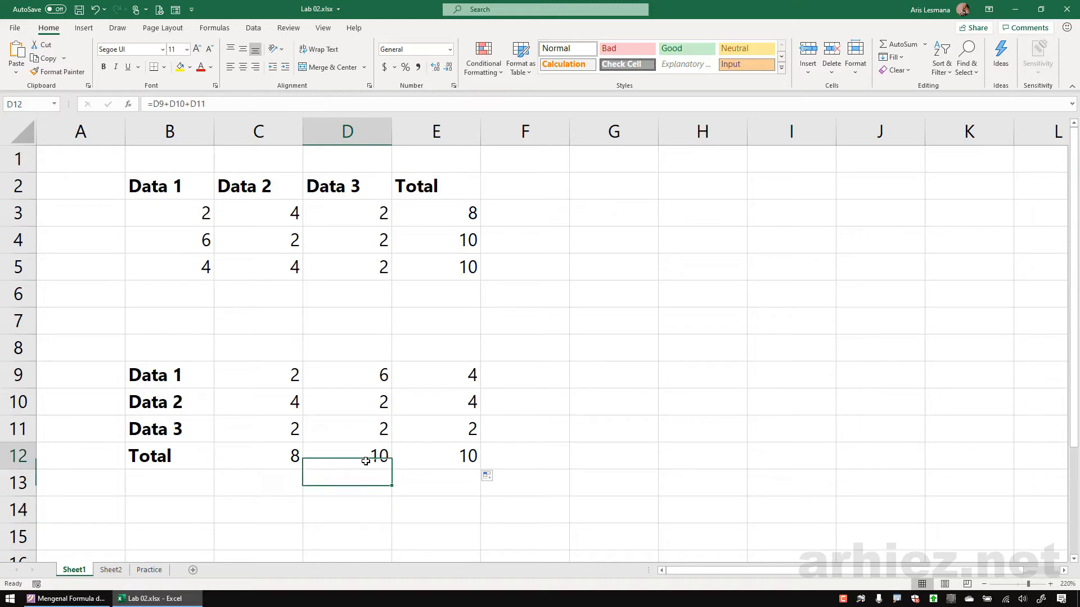
{"action": "left_click", "coordinate": [435, 456]}
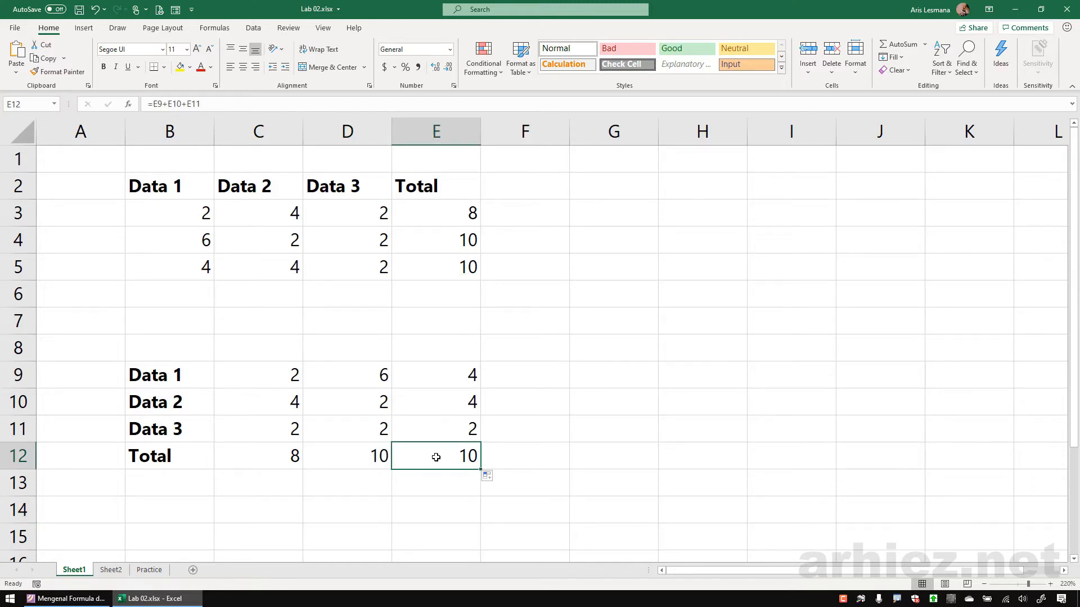
{"action": "left_click", "coordinate": [280, 456]}
Consult the Autofill slide in Foxit Phantom, and back in Excel examine the cell references inside the formulas of C12, D12 and E12.
{"action": "left_click", "coordinate": [67, 598]}
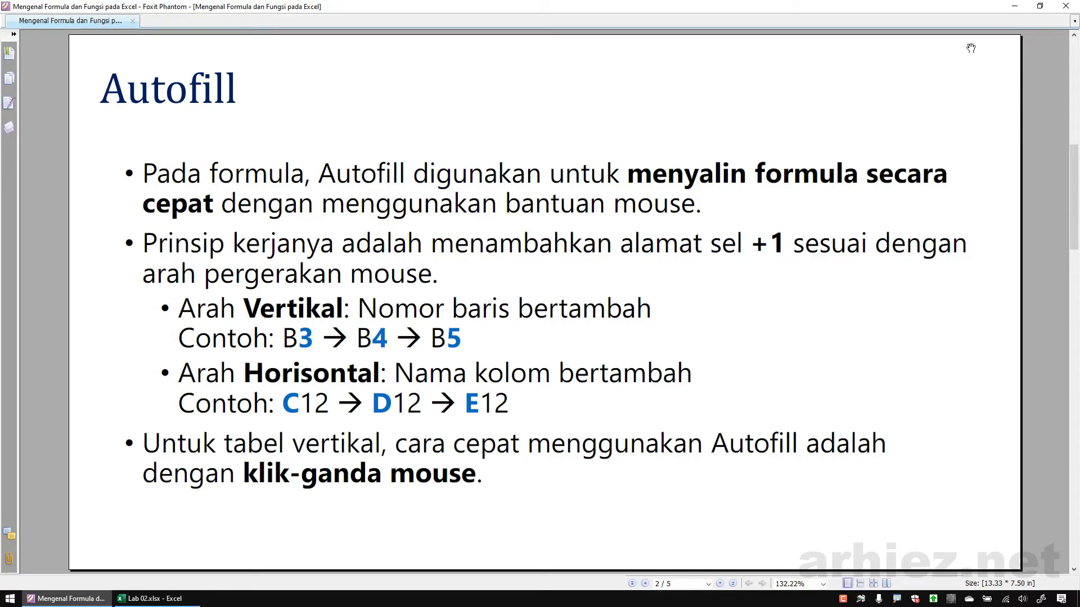
{"action": "left_click", "coordinate": [1015, 7]}
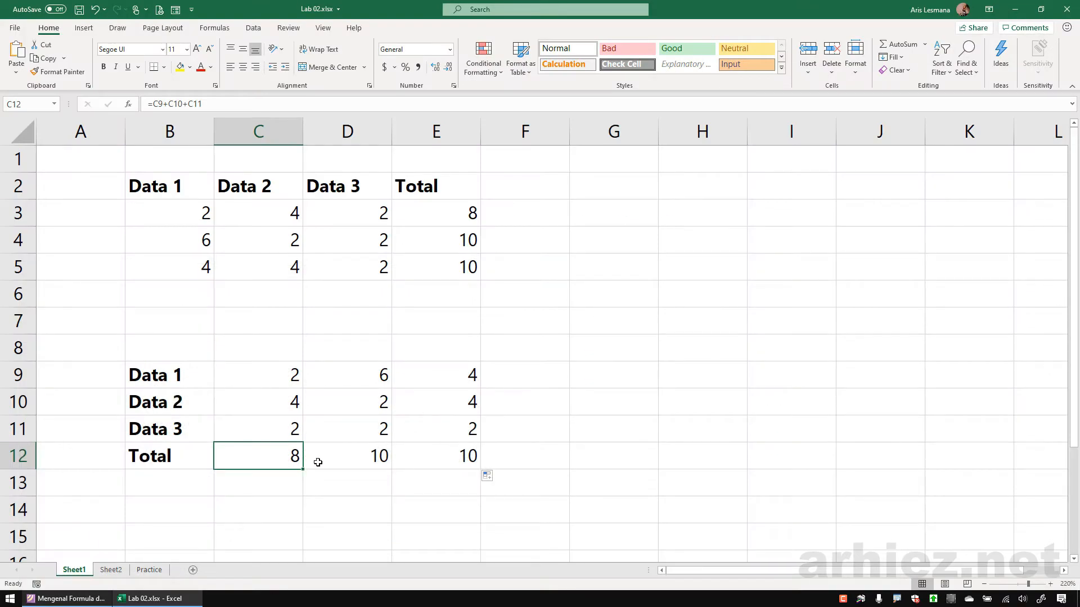
{"action": "key", "text": "F2"}
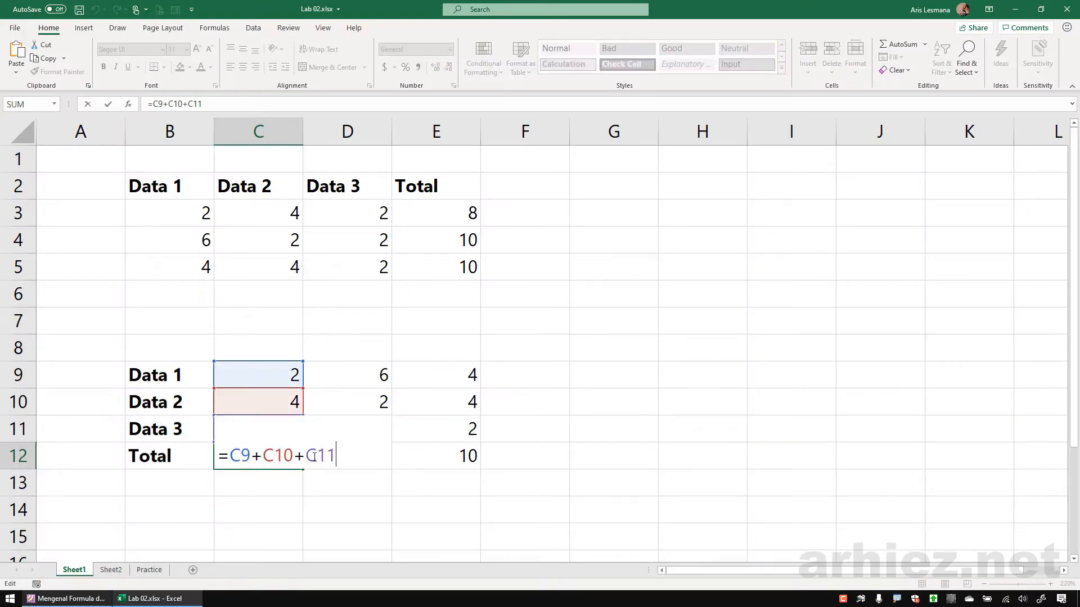
{"action": "key", "text": "ctrl+Return"}
{"action": "left_click", "coordinate": [349, 455]}
{"action": "key", "text": "F2"}
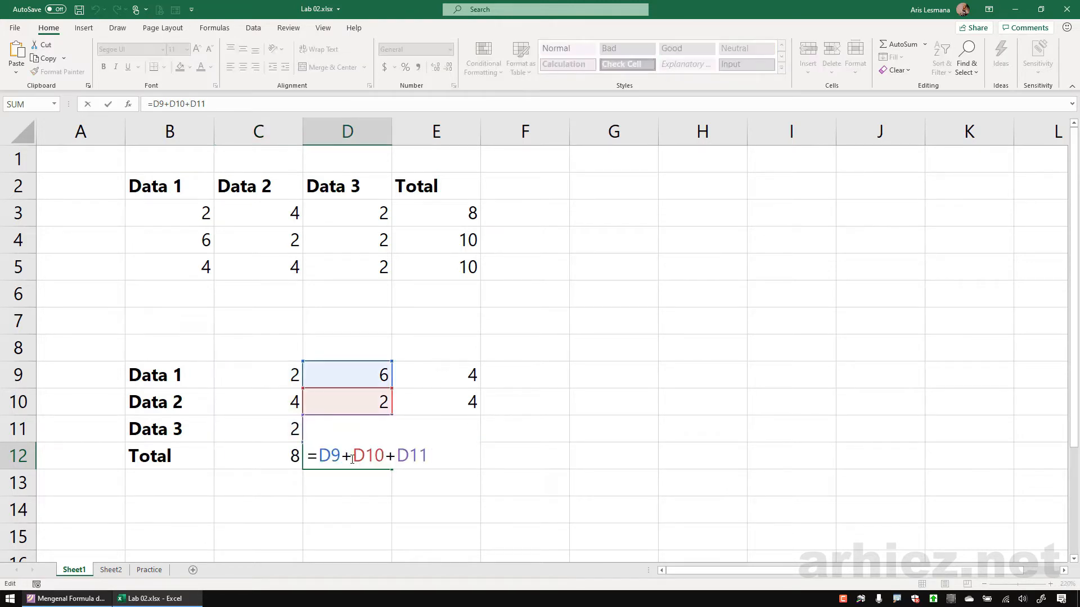
{"action": "key", "text": "ctrl+Return"}
{"action": "left_click", "coordinate": [436, 457]}
{"action": "key", "text": "F2"}
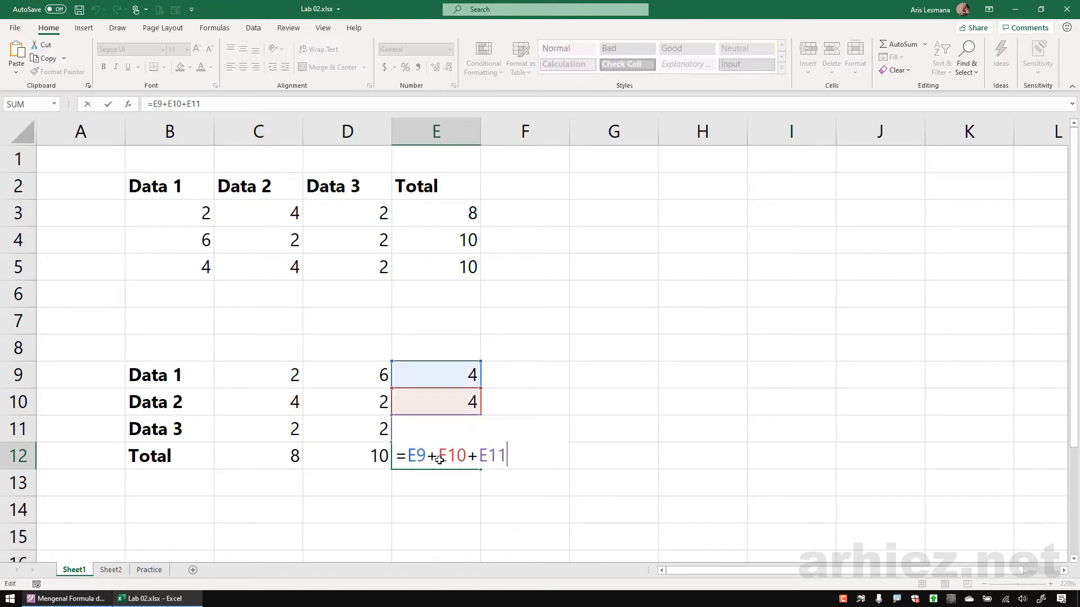
{"action": "key", "text": "ctrl+Return"}
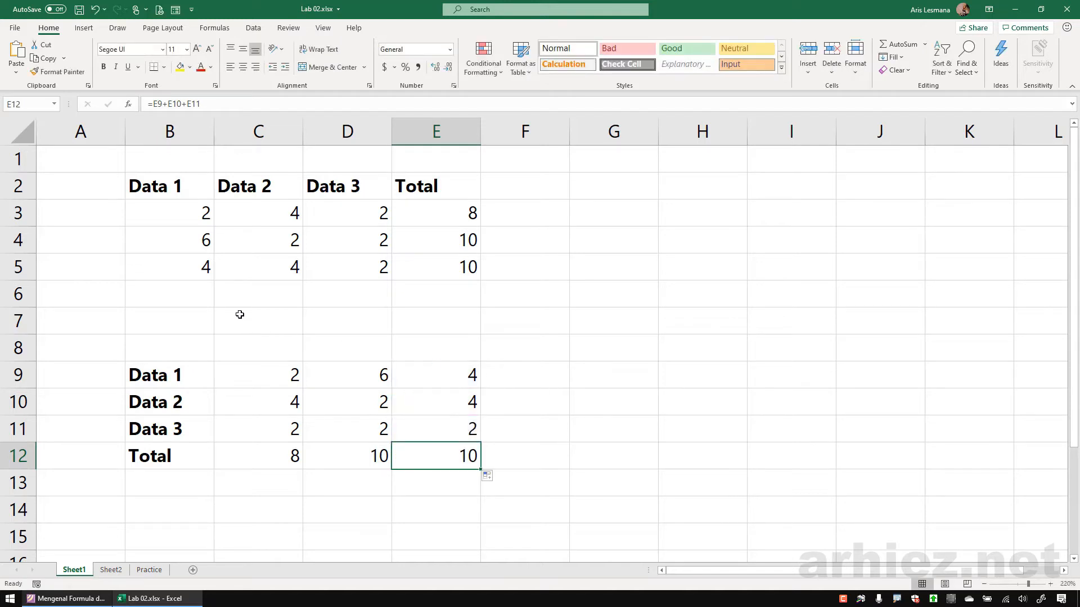
Review the Autofill slide in Foxit Phantom and return to the Excel workbook.
{"action": "left_click", "coordinate": [239, 314]}
{"action": "left_click", "coordinate": [84, 599]}
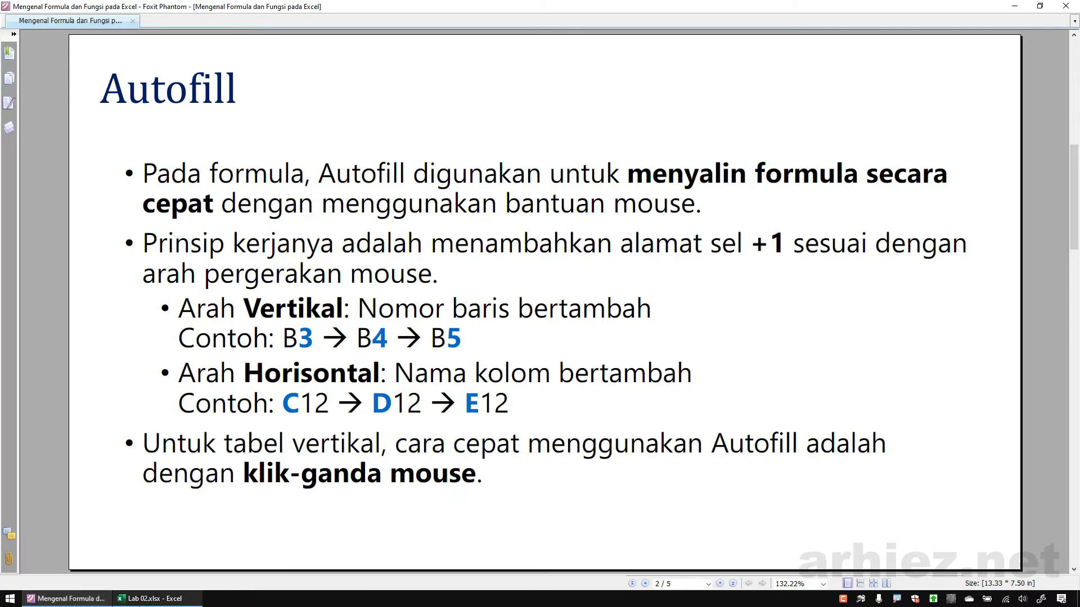
{"action": "left_click", "coordinate": [140, 599]}
Clear the copied totals in E4:E5 of the upper table and refill them by autofilling the E3 formula down.
{"action": "left_click_drag", "start_coordinate": [429, 244], "coordinate": [433, 269]}
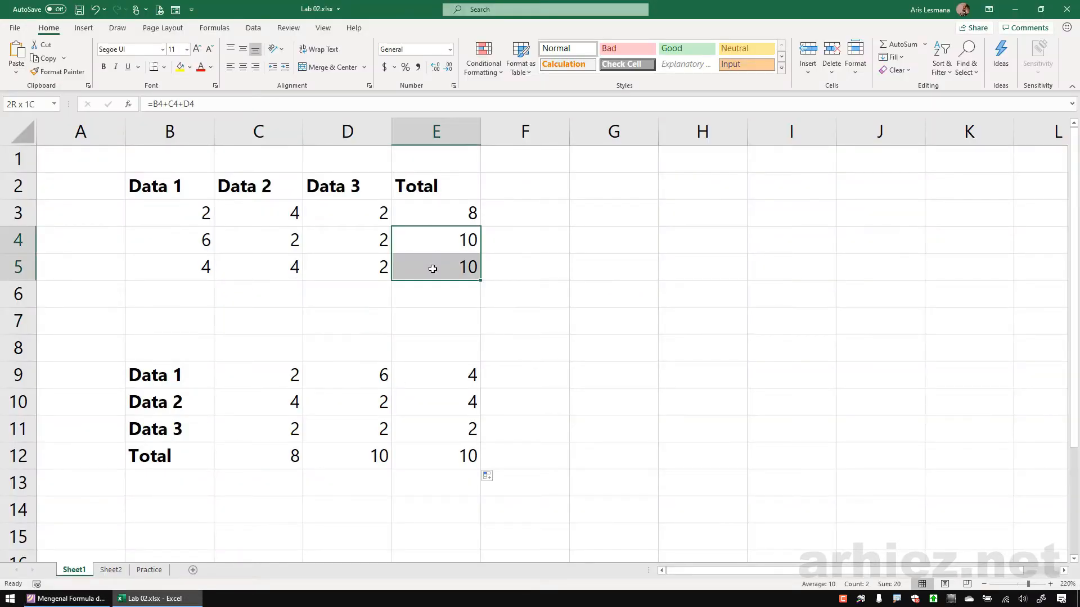
{"action": "key", "text": "Delete"}
{"action": "left_click", "coordinate": [547, 272]}
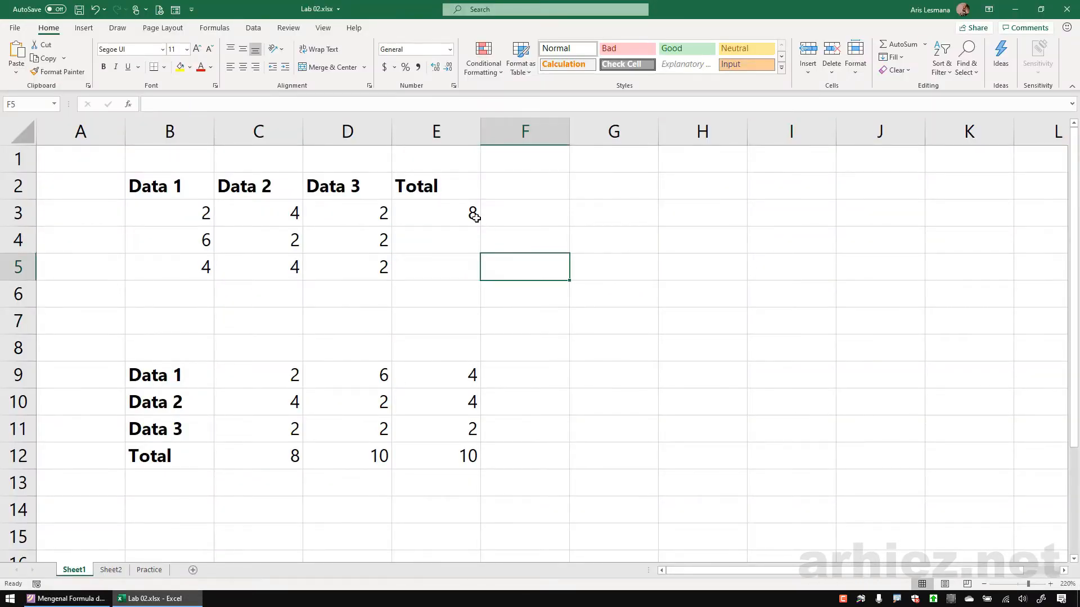
{"action": "left_click", "coordinate": [461, 214]}
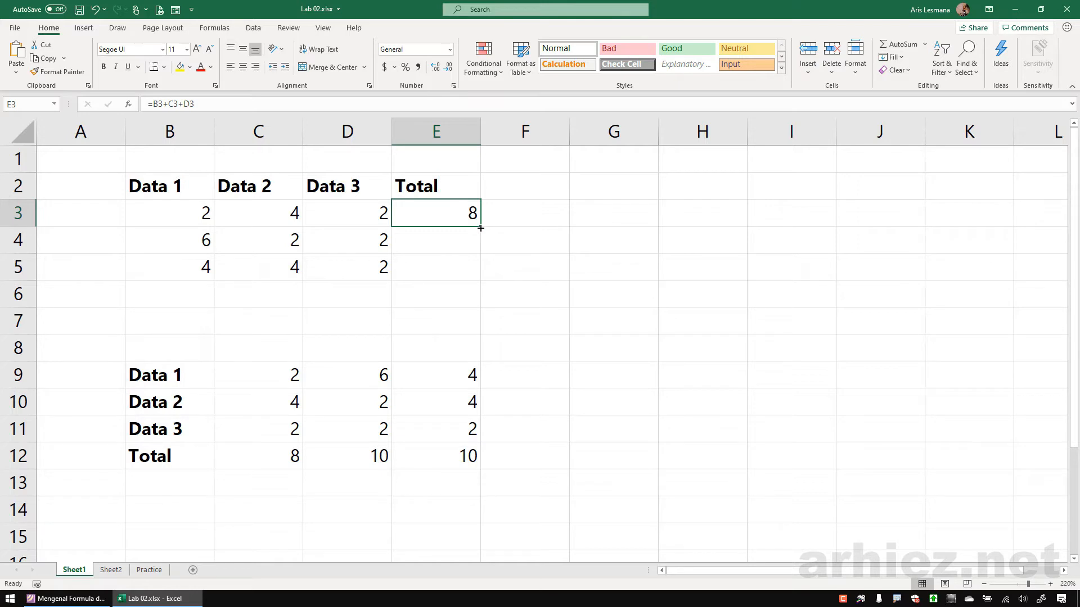
{"action": "left_click_drag", "start_coordinate": [481, 228], "coordinate": [479, 277]}
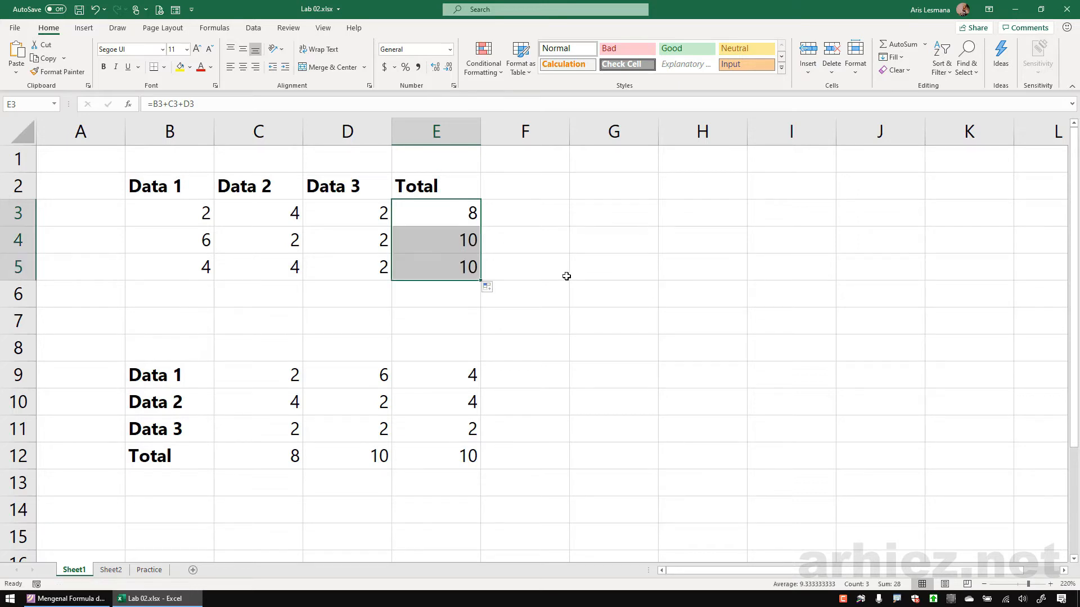
{"action": "left_click", "coordinate": [574, 355]}
{"action": "left_click", "coordinate": [563, 290]}
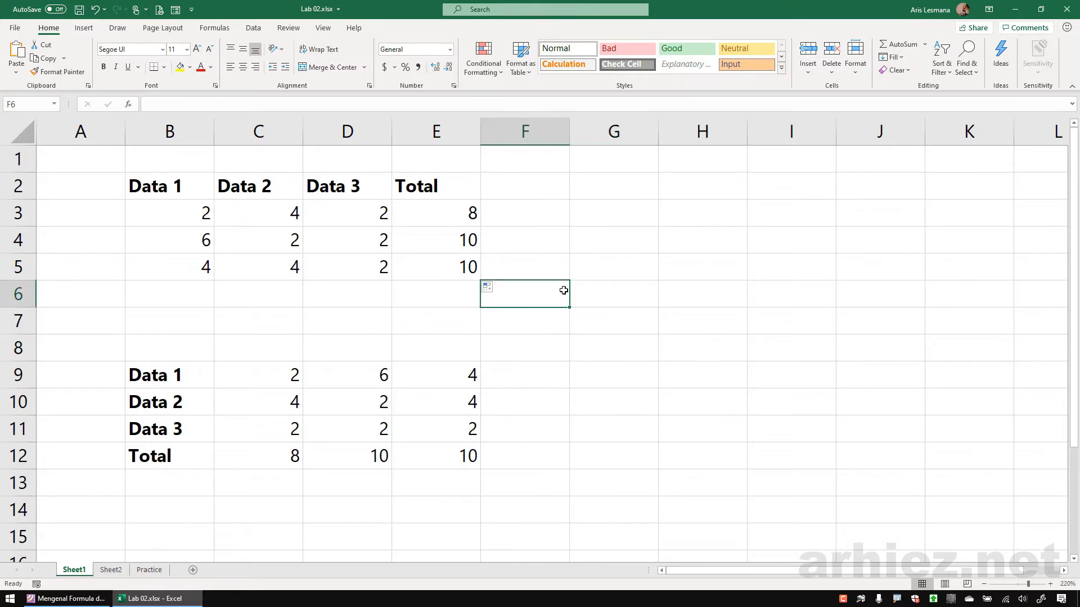
{"action": "left_click", "coordinate": [576, 405]}
{"action": "left_click", "coordinate": [318, 513]}
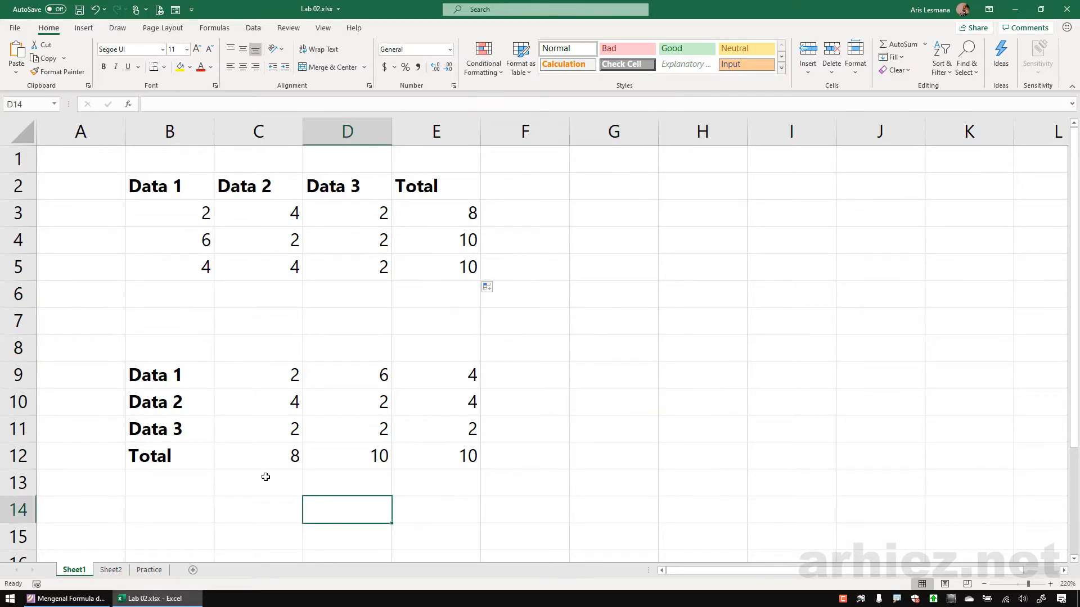
{"action": "left_click", "coordinate": [625, 459]}
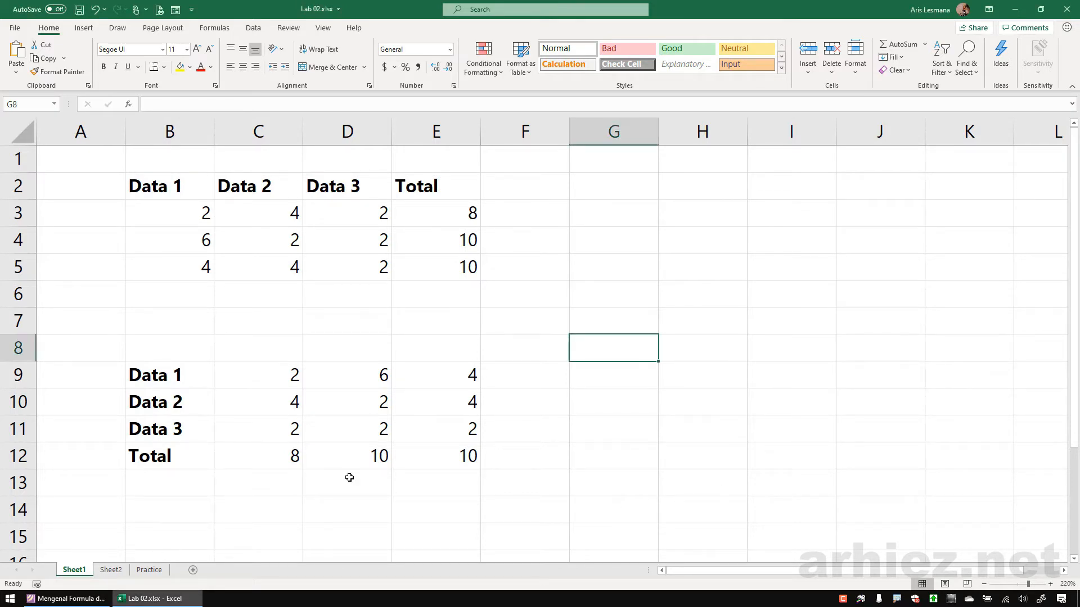
Switch to Sheet2 and examine the Sales 1 and Sales 2 figures, the Total Laba column and the Laba percentage in C2.
{"action": "left_click", "coordinate": [111, 570]}
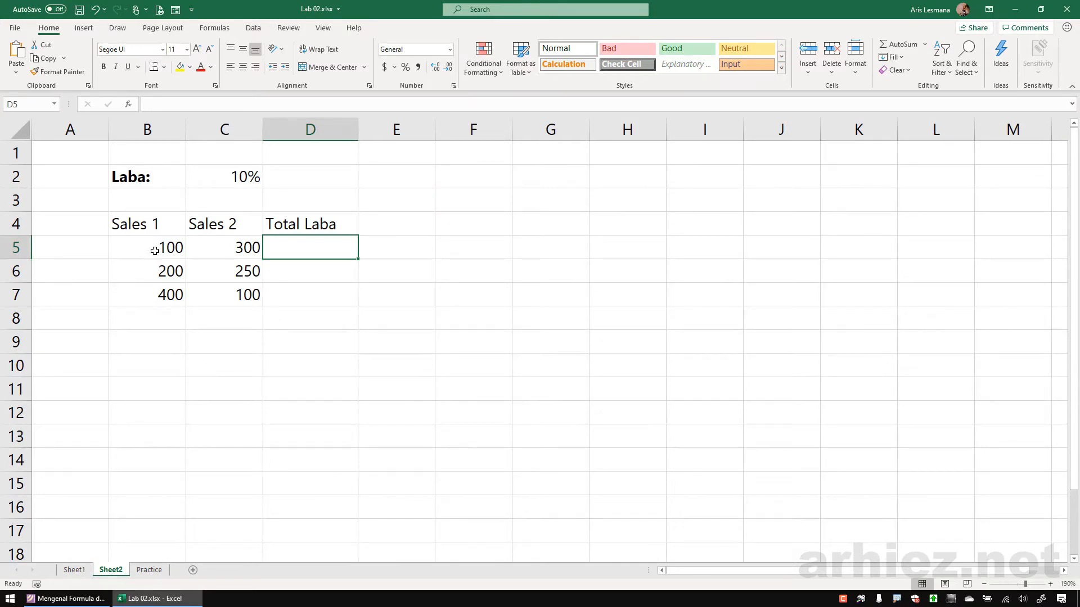
{"action": "left_click_drag", "start_coordinate": [154, 250], "coordinate": [166, 295]}
{"action": "left_click_drag", "start_coordinate": [212, 249], "coordinate": [212, 292]}
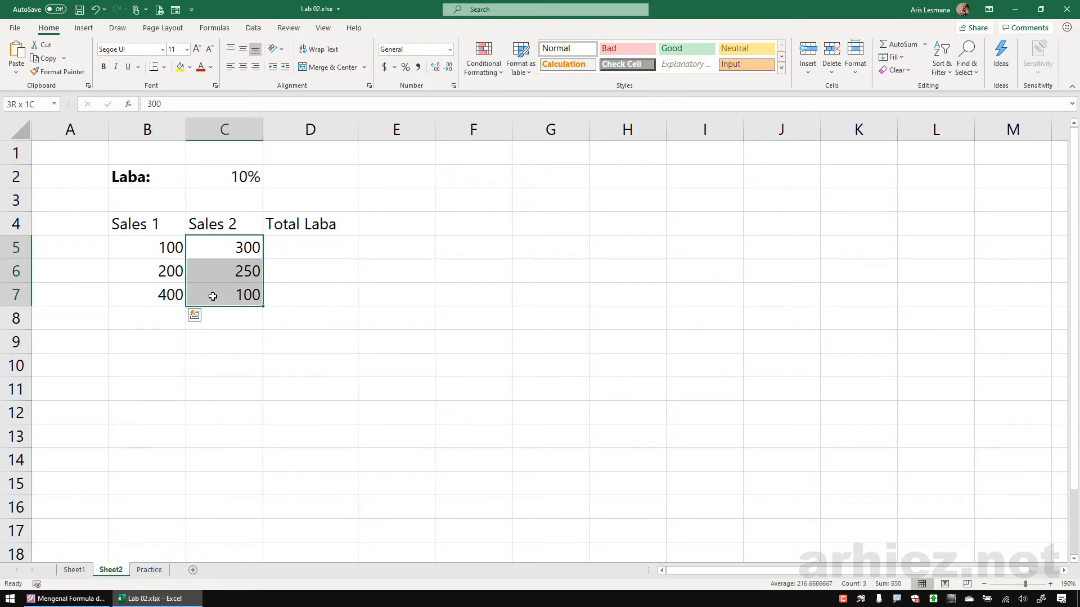
{"action": "left_click", "coordinate": [332, 262]}
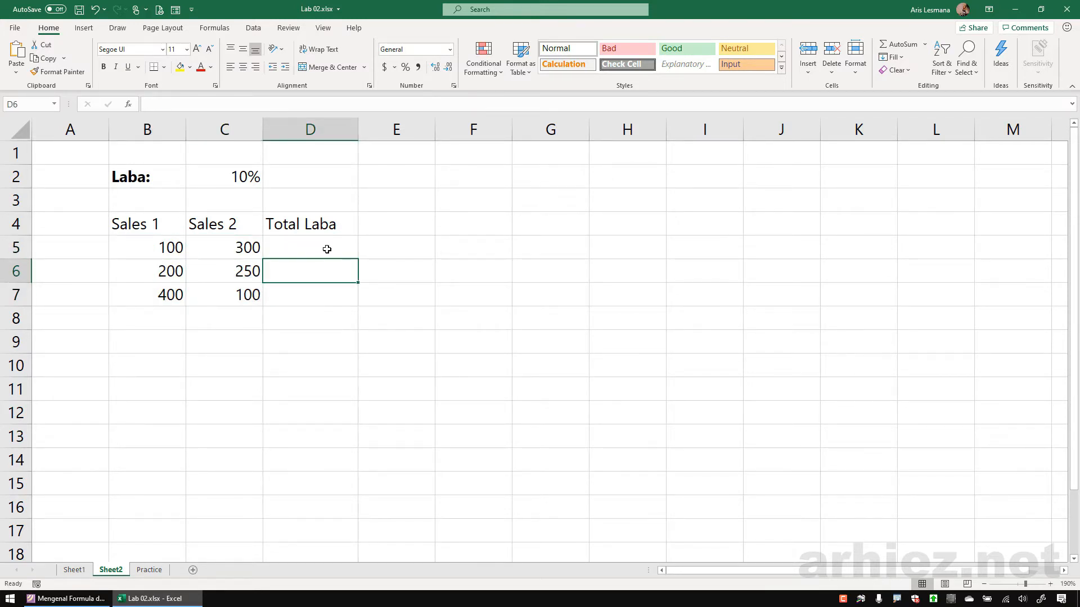
{"action": "left_click", "coordinate": [327, 248]}
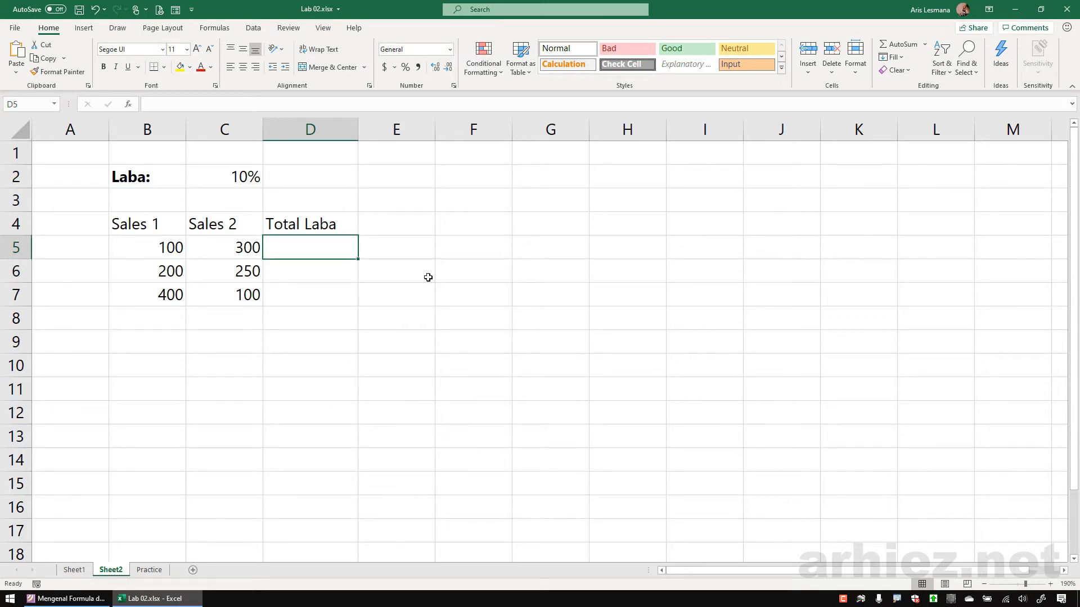
{"action": "left_click", "coordinate": [244, 181]}
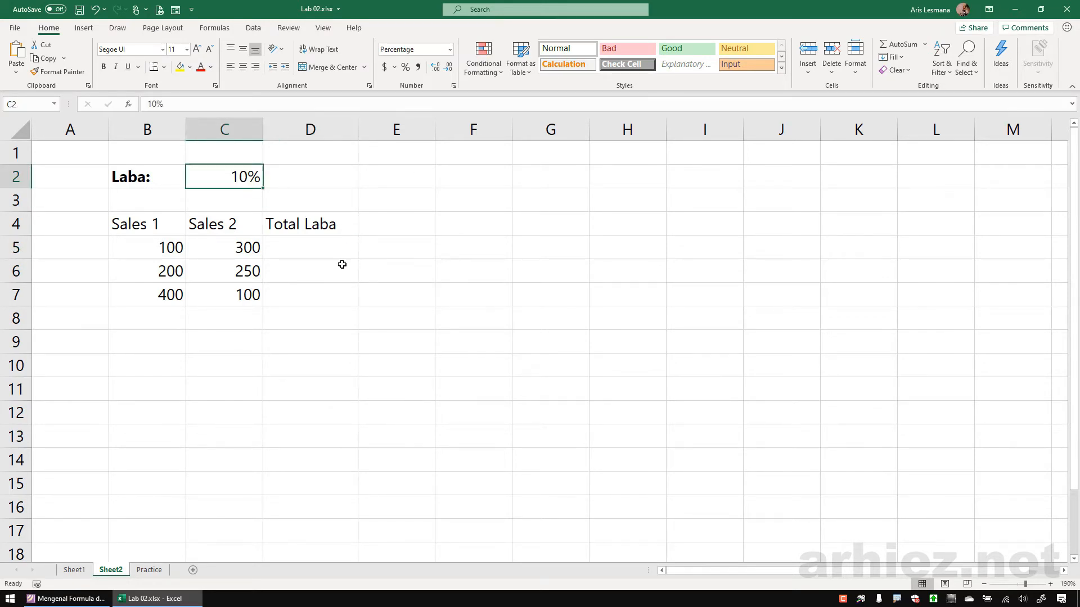
Enter the formula =(B5+C5)*C2 in cell D5 to calculate the first Total Laba.
{"action": "left_click", "coordinate": [315, 251]}
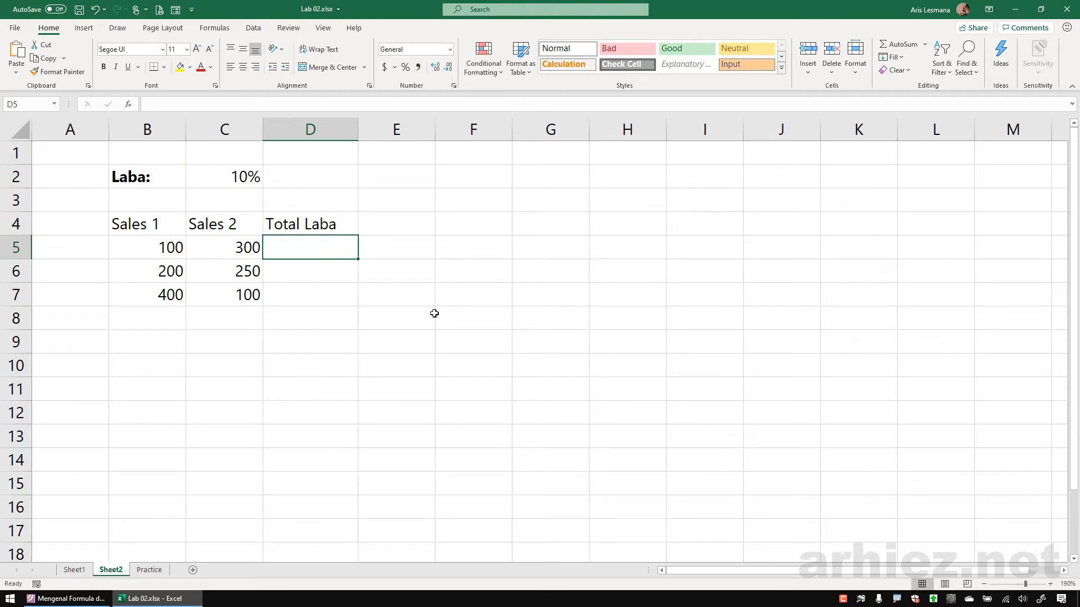
{"action": "type", "text": "="}
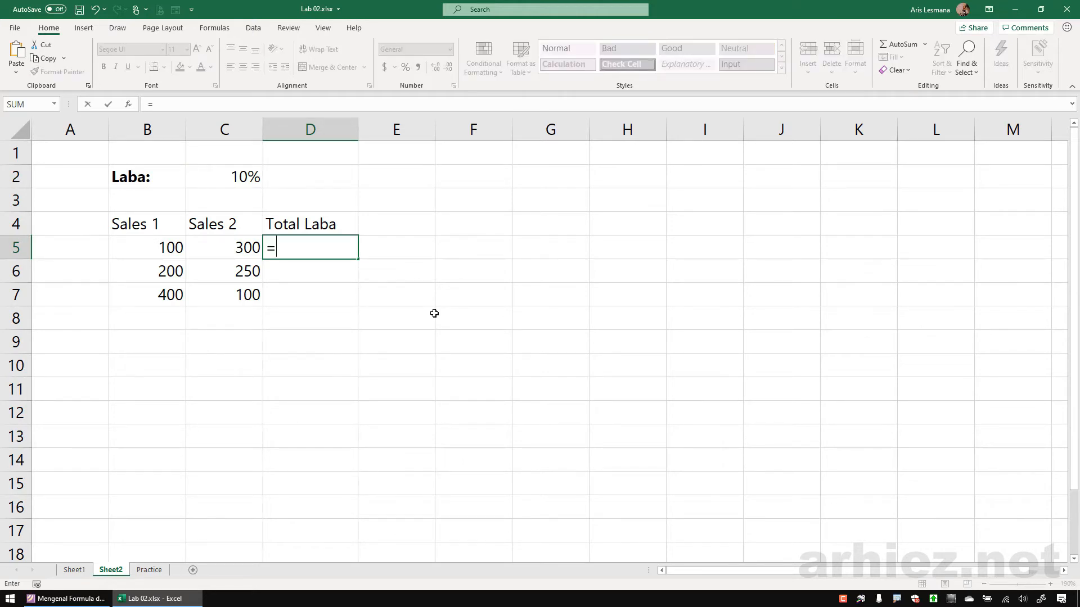
{"action": "type", "text": "(b5+"}
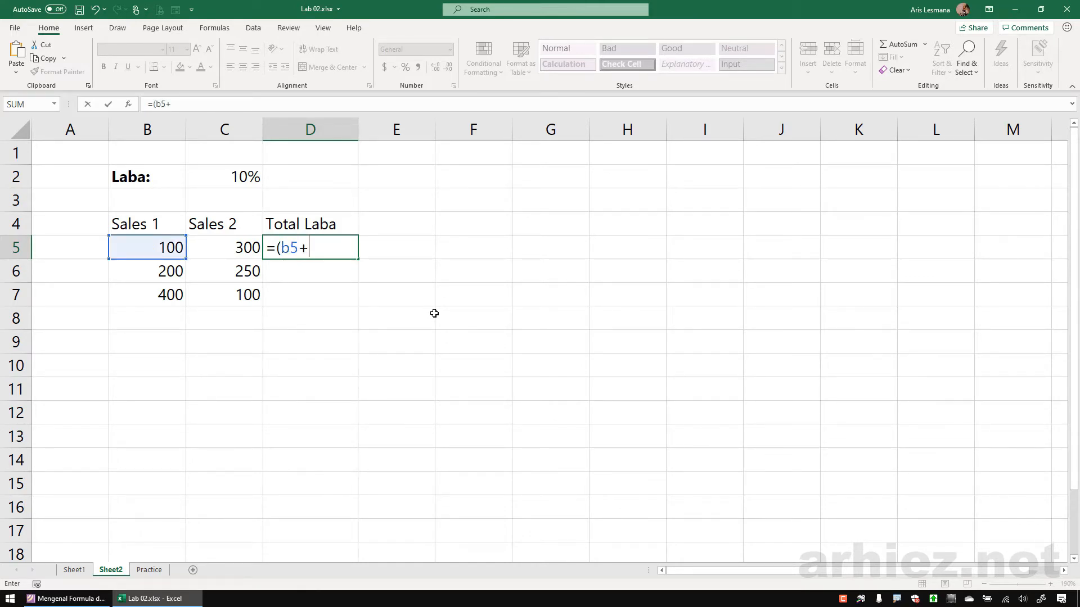
{"action": "type", "text": "c5)"}
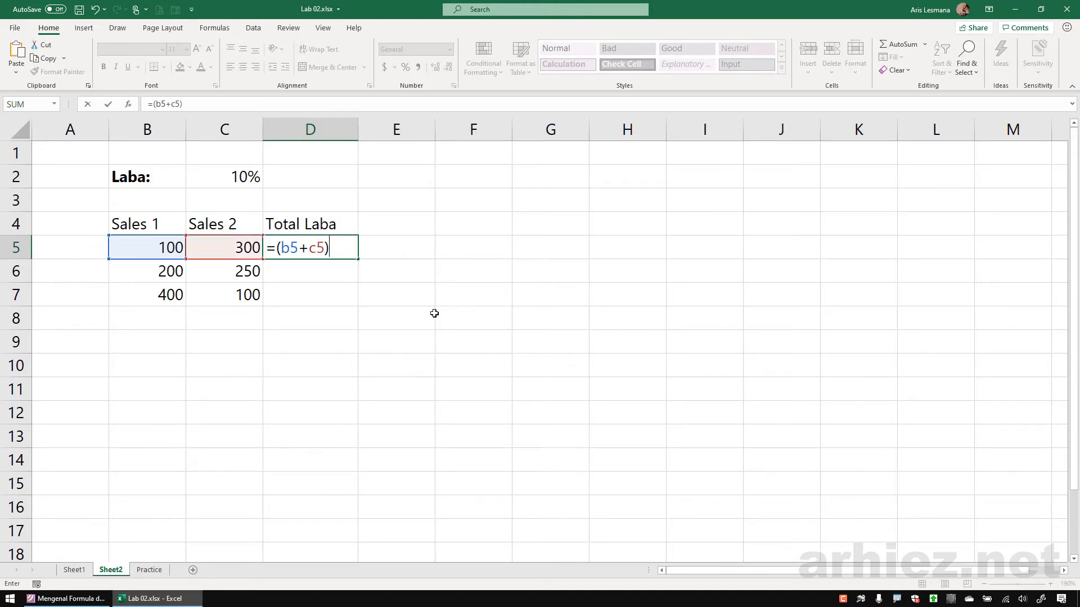
{"action": "type", "text": "*c2"}
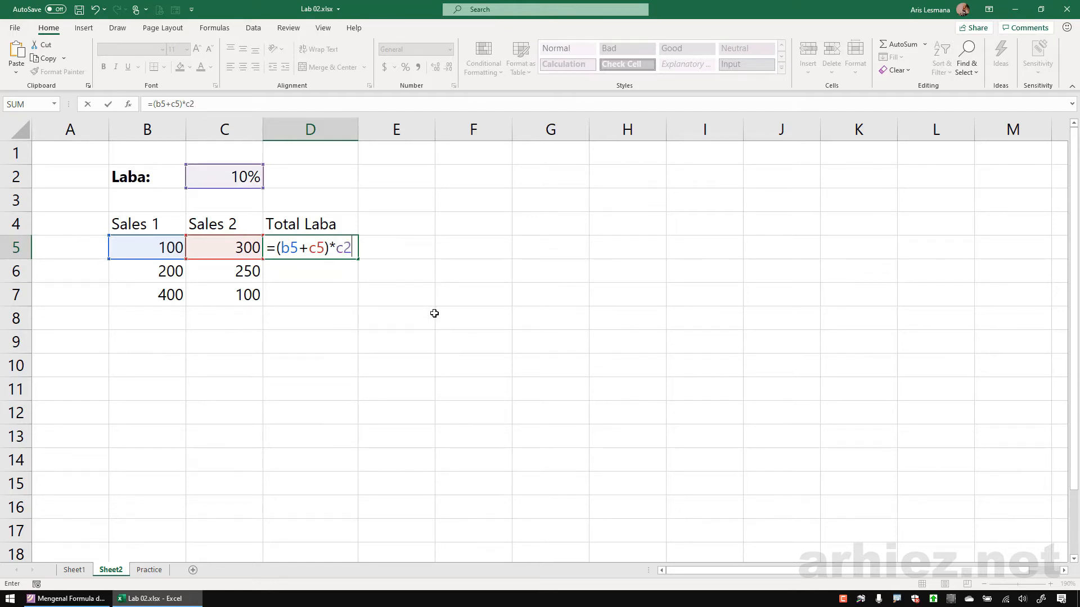
{"action": "key", "text": "Return"}
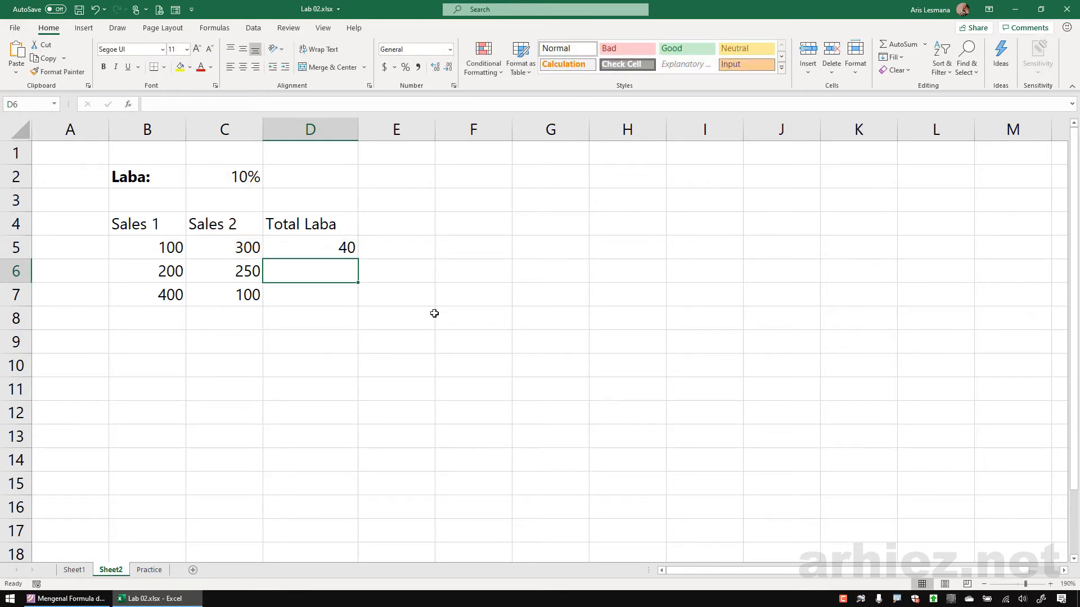
Autofill the Total Laba formula from D5 down through D7.
{"action": "left_click", "coordinate": [336, 250]}
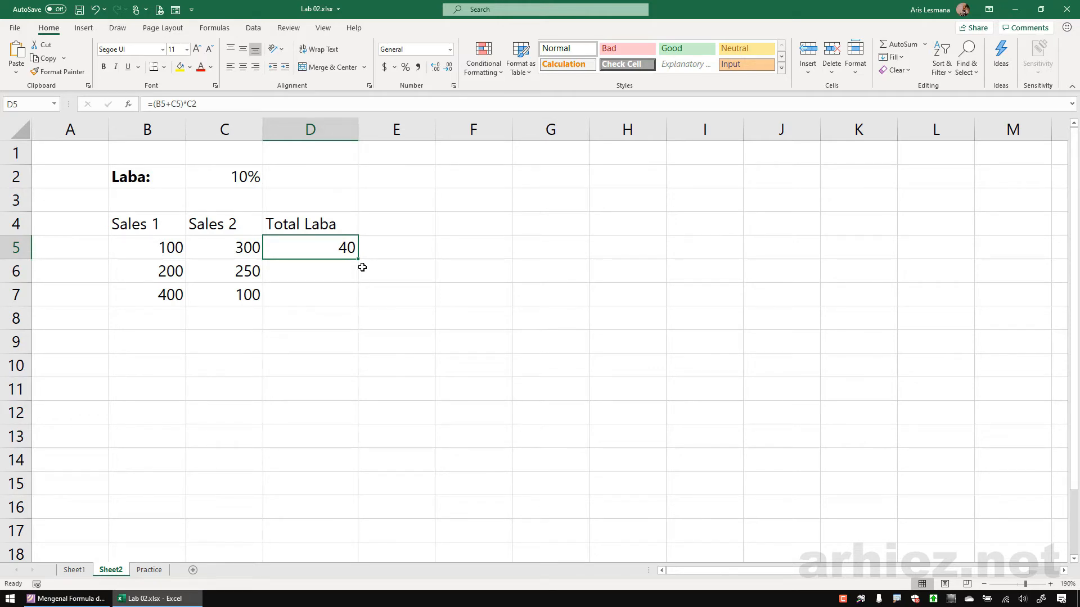
{"action": "left_click_drag", "start_coordinate": [359, 261], "coordinate": [360, 311]}
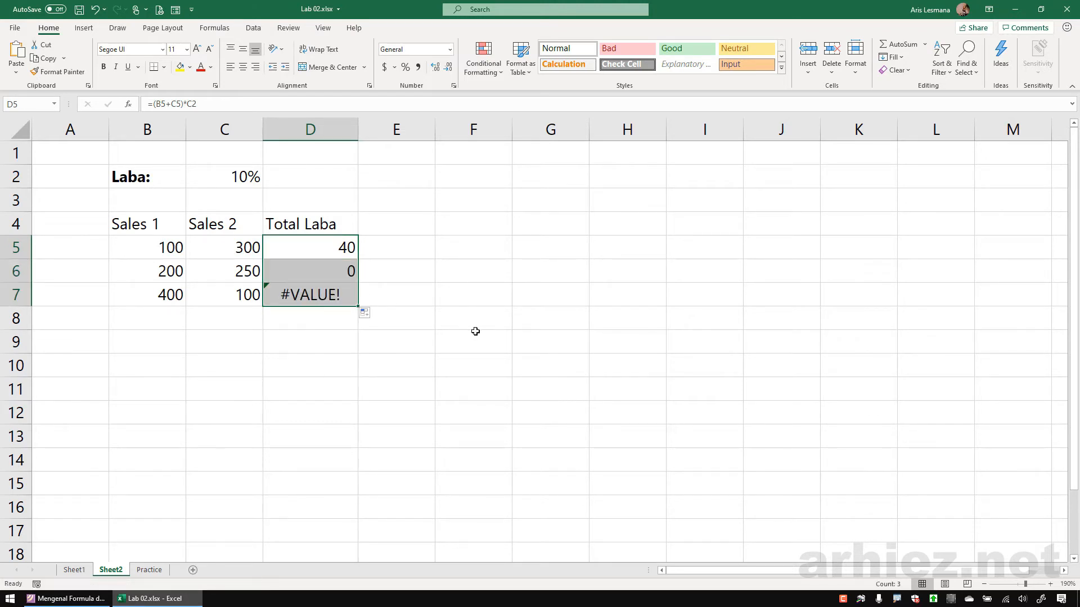
{"action": "left_click", "coordinate": [475, 331]}
Compare the formula in D6 with the one in D5, and examine the cells referenced inside D5.
{"action": "left_click", "coordinate": [326, 277]}
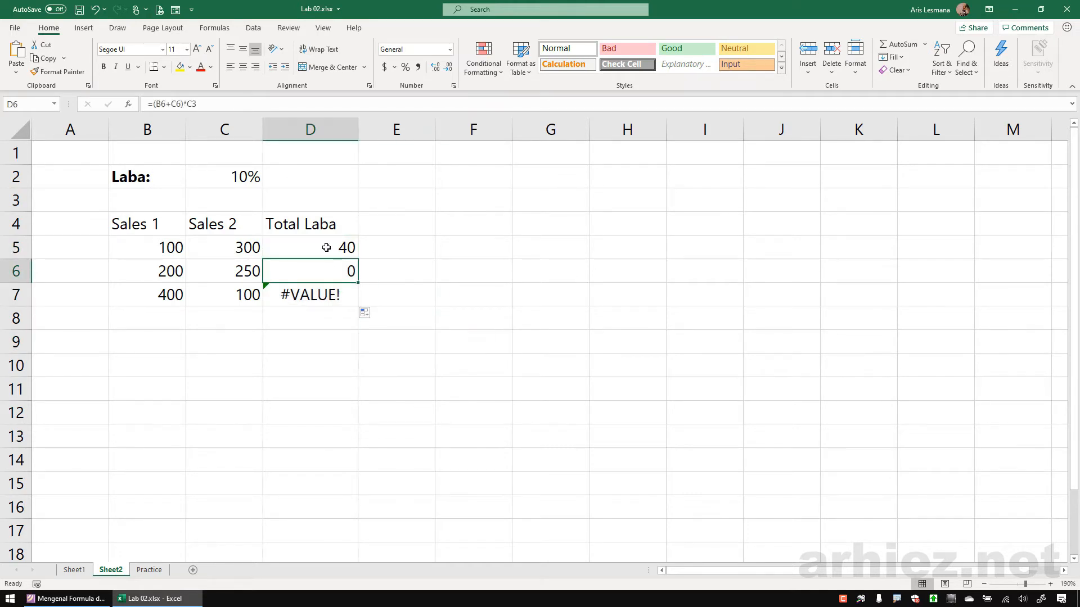
{"action": "left_click", "coordinate": [326, 248]}
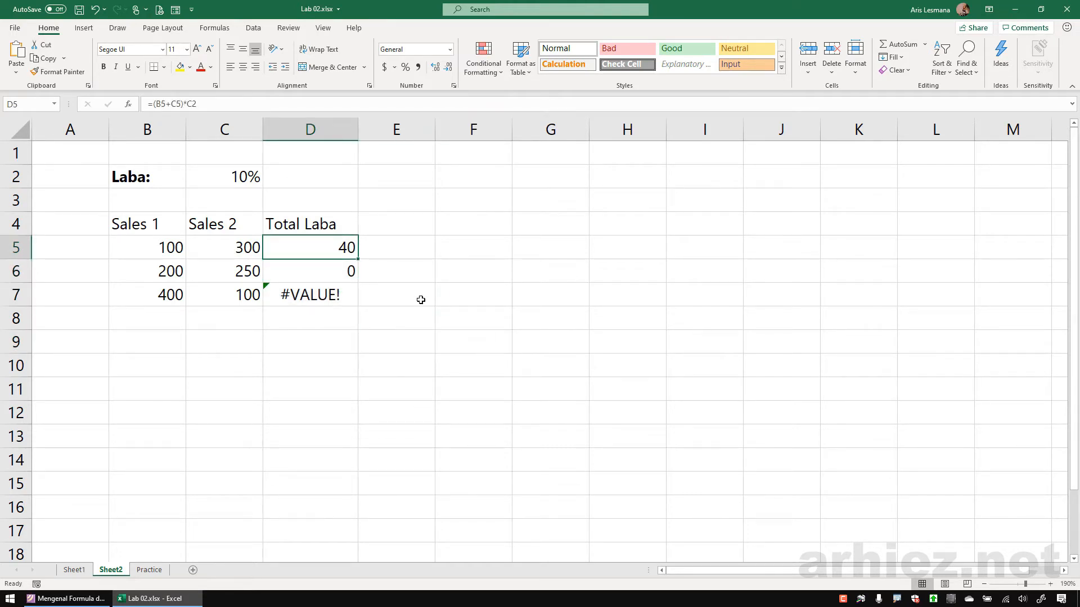
{"action": "key", "text": "F2"}
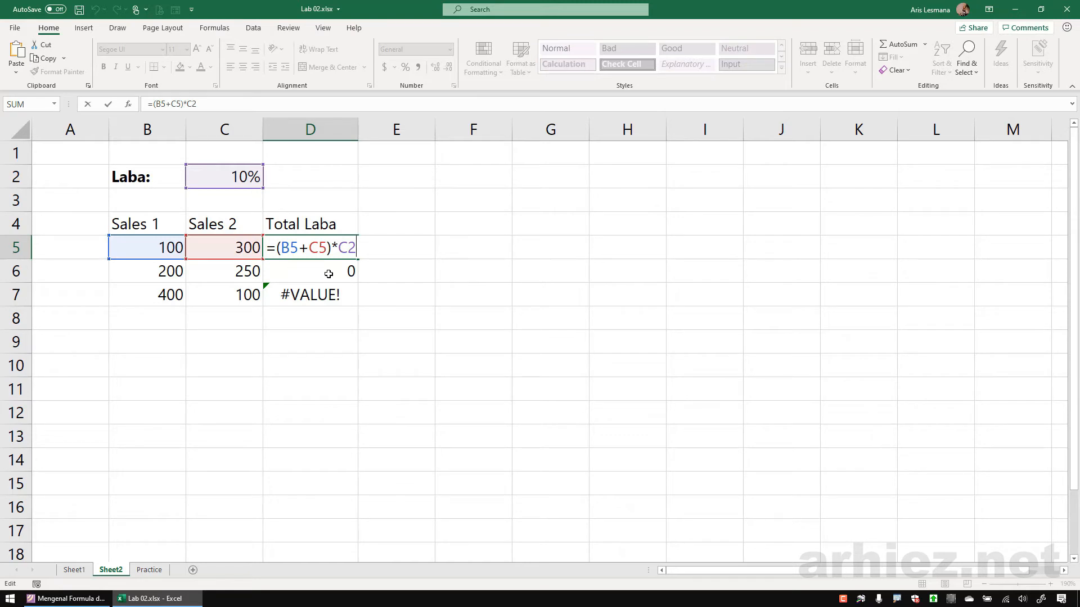
{"action": "mouse_move", "coordinate": [363, 231]}
{"action": "left_mouse_down"}
{"action": "mouse_move", "coordinate": [335, 234]}
{"action": "mouse_move", "coordinate": [360, 225]}
{"action": "mouse_move", "coordinate": [344, 230]}
{"action": "left_mouse_up"}
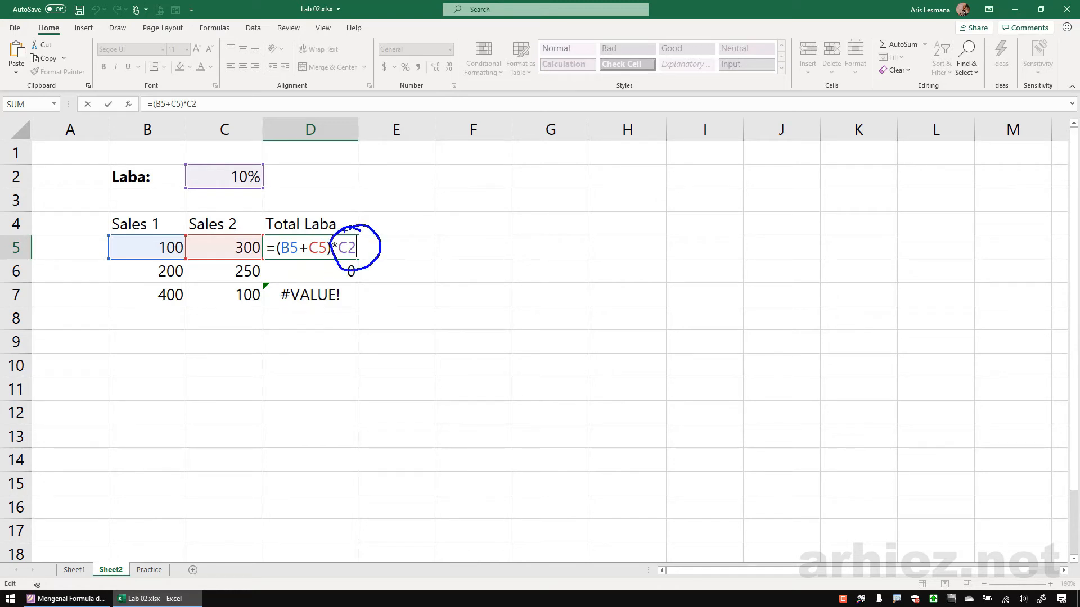
{"action": "key", "text": "Return"}
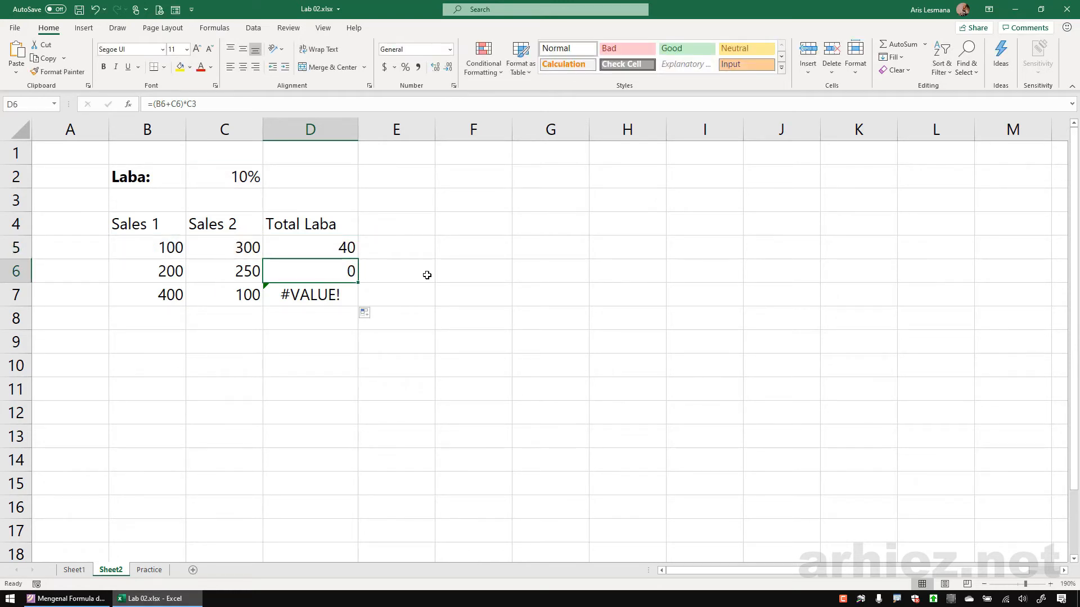
Examine which cells the copied Total Laba formulas in D6 and D7 refer to, leaving both formulas as they are.
{"action": "key", "text": "F2"}
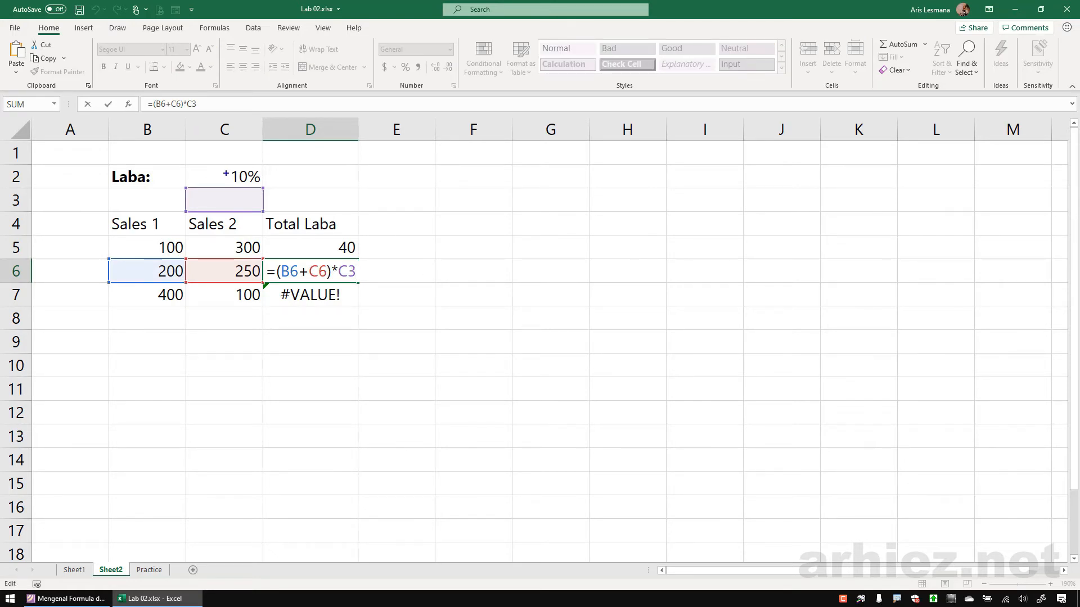
{"action": "mouse_move", "coordinate": [242, 178]}
{"action": "left_mouse_down"}
{"action": "mouse_move", "coordinate": [231, 212]}
{"action": "mouse_move", "coordinate": [270, 167]}
{"action": "left_mouse_up"}
{"action": "left_click_drag", "start_coordinate": [186, 177], "coordinate": [274, 212]}
{"action": "left_click_drag", "start_coordinate": [269, 165], "coordinate": [190, 225]}
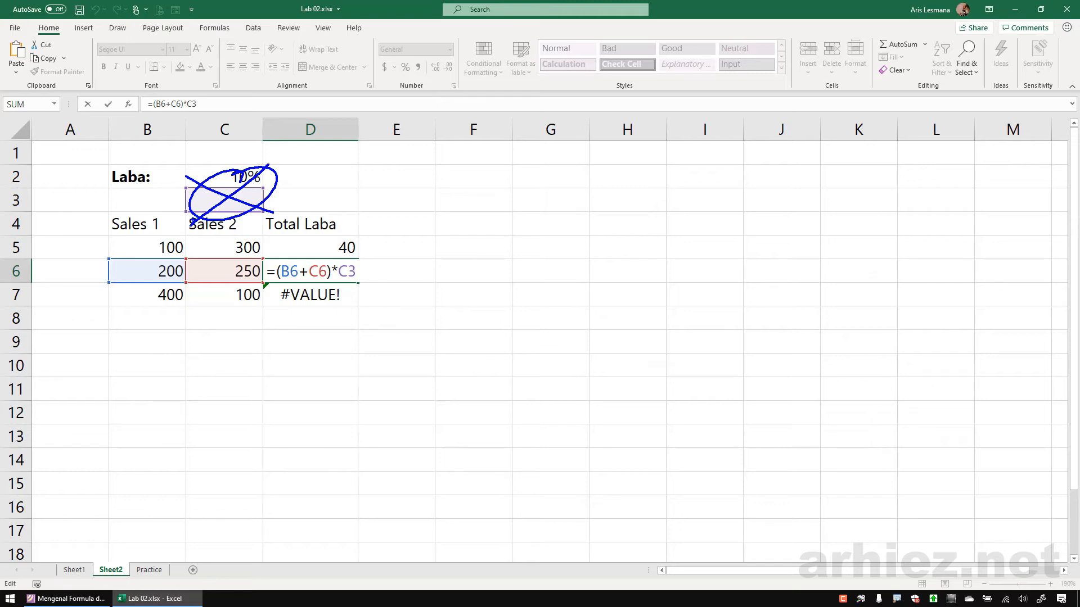
{"action": "key", "text": "Escape"}
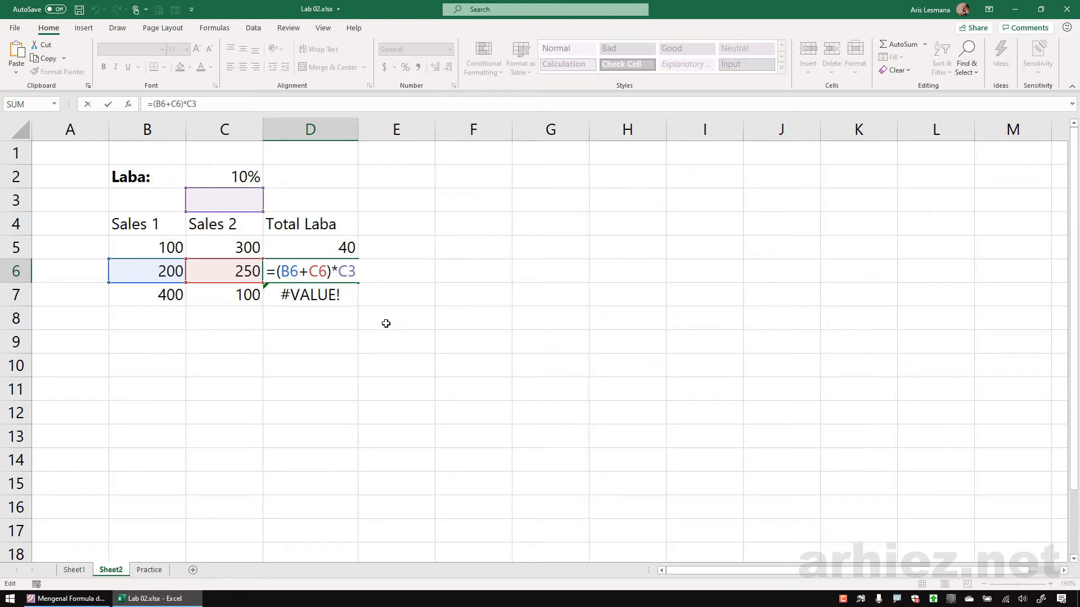
{"action": "key", "text": "Escape"}
{"action": "left_click", "coordinate": [326, 295]}
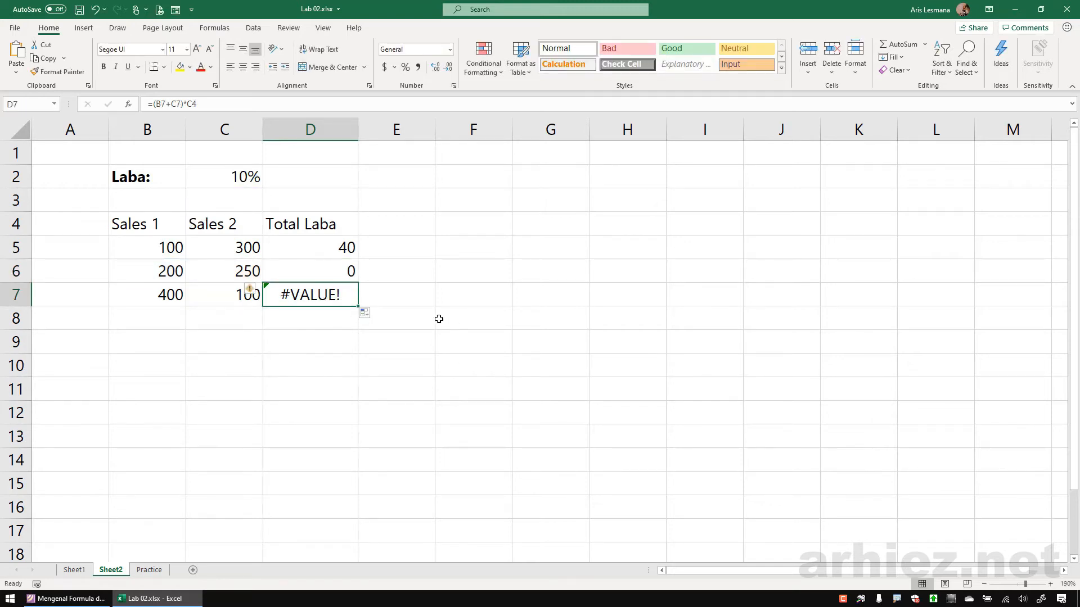
{"action": "key", "text": "F2"}
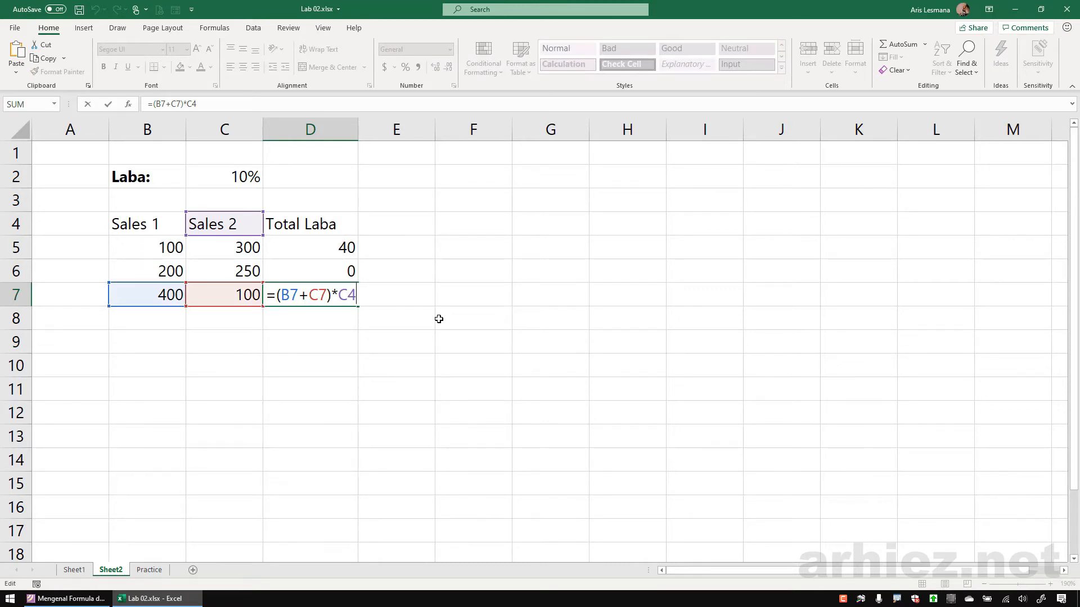
{"action": "key", "text": "ctrl+Return"}
Clear the copied Total Laba formulas in D6:D7.
{"action": "left_click", "coordinate": [340, 271]}
{"action": "left_click_drag", "start_coordinate": [340, 271], "coordinate": [345, 294]}
{"action": "key", "text": "Delete"}
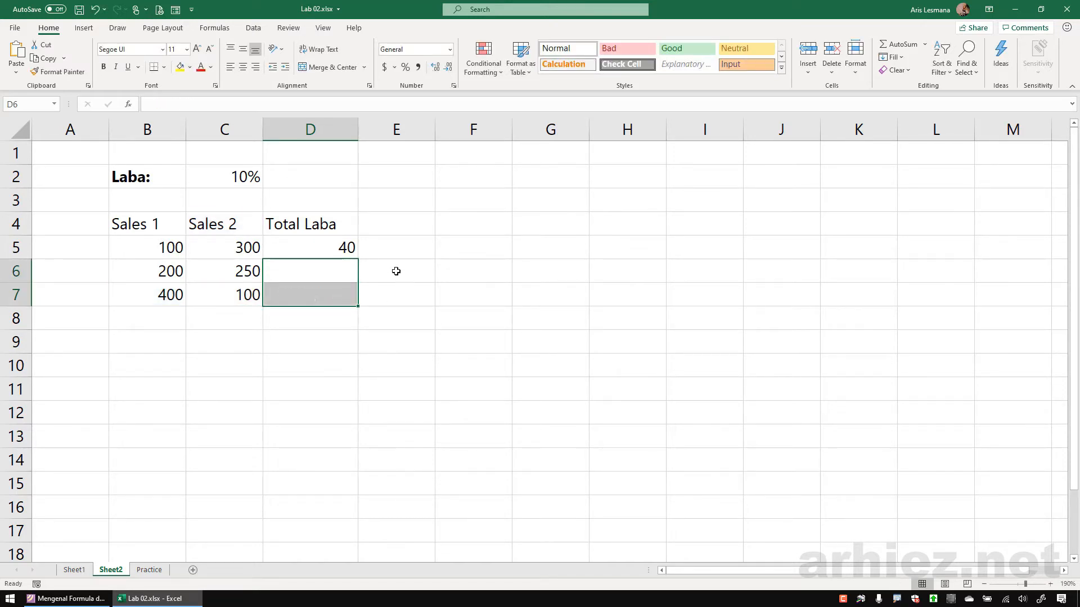
Switch to the slides in Foxit Phantom and go to the Sel Absolut page.
{"action": "left_click", "coordinate": [301, 179]}
{"action": "left_click", "coordinate": [65, 602]}
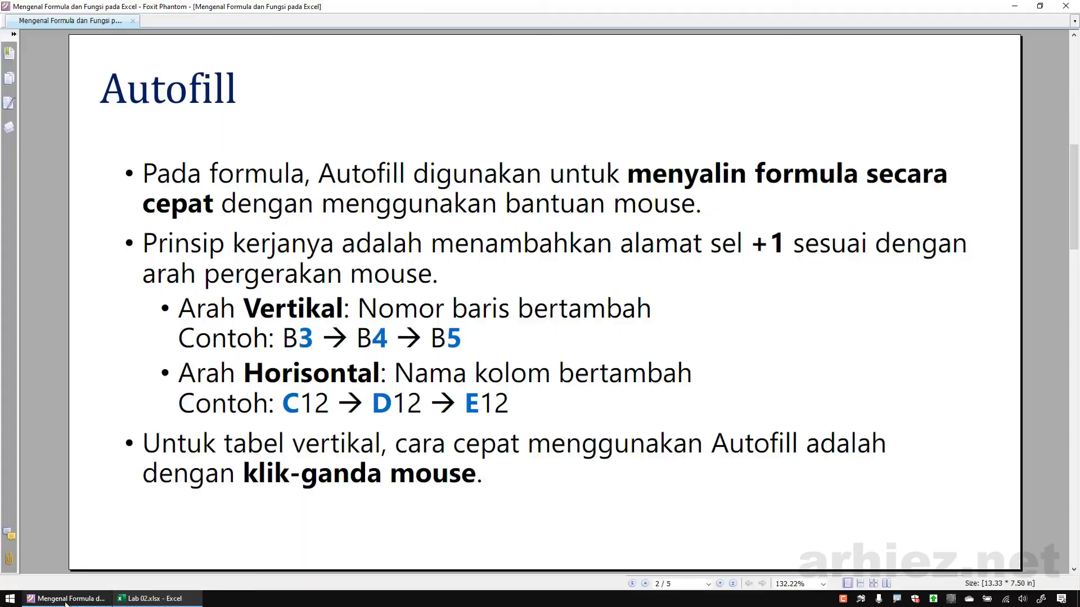
{"action": "scroll", "coordinate": [365, 404], "scroll_direction": "down", "scroll_amount": 3}
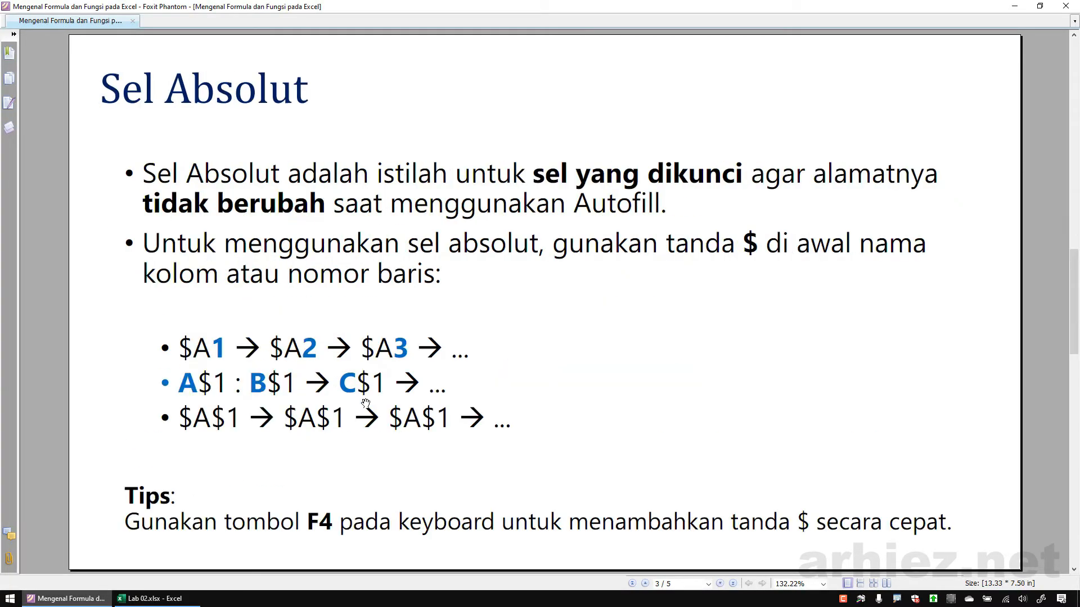
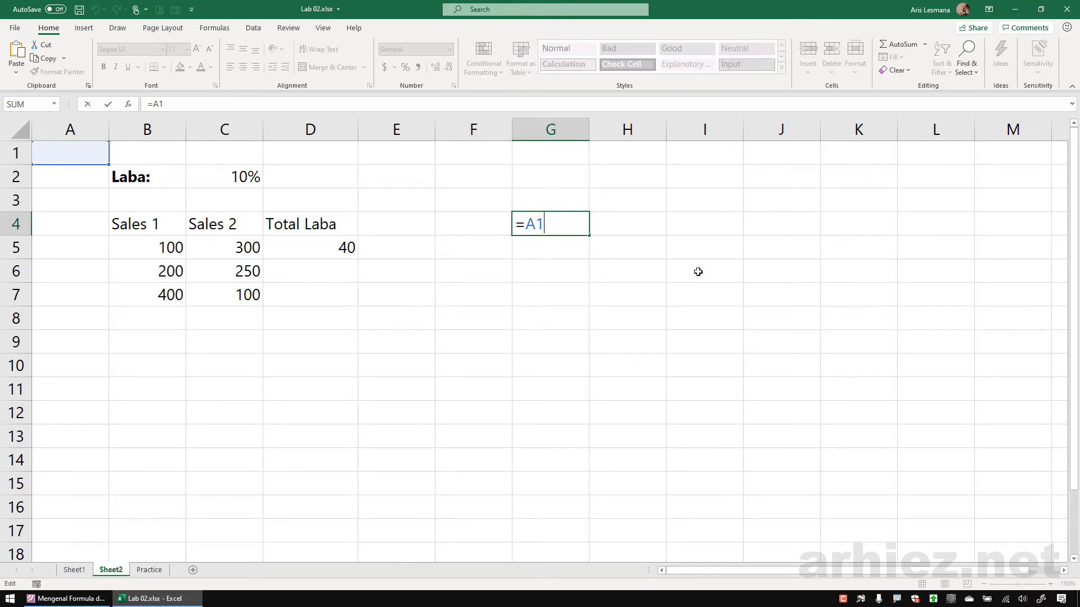
Cycle the A1 reference in G4 through its absolute and mixed forms, and discard the formula so that G4 is empty.
{"action": "key", "text": "F4"}
{"action": "key", "text": "F4"}
{"action": "key", "text": "F4"}
{"action": "key", "text": "F4"}
{"action": "key", "text": "F4"}
{"action": "key", "text": "F4"}
{"action": "key", "text": "F4"}
{"action": "key", "text": "F4"}
{"action": "key", "text": "F4"}
{"action": "key", "text": "F4"}
{"action": "key", "text": "Escape"}
{"action": "key", "text": "Delete"}
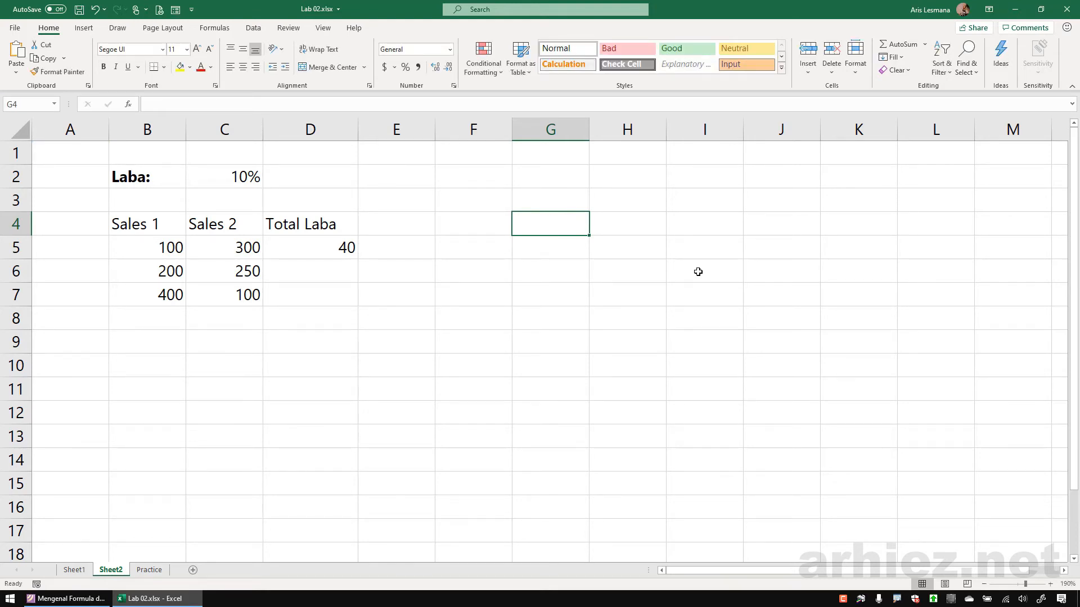
Make the C2 reference in D5's Total Laba formula absolute, giving =(B5+C5)*$C$2, and autofill the formula down to D7.
{"action": "left_click", "coordinate": [334, 249]}
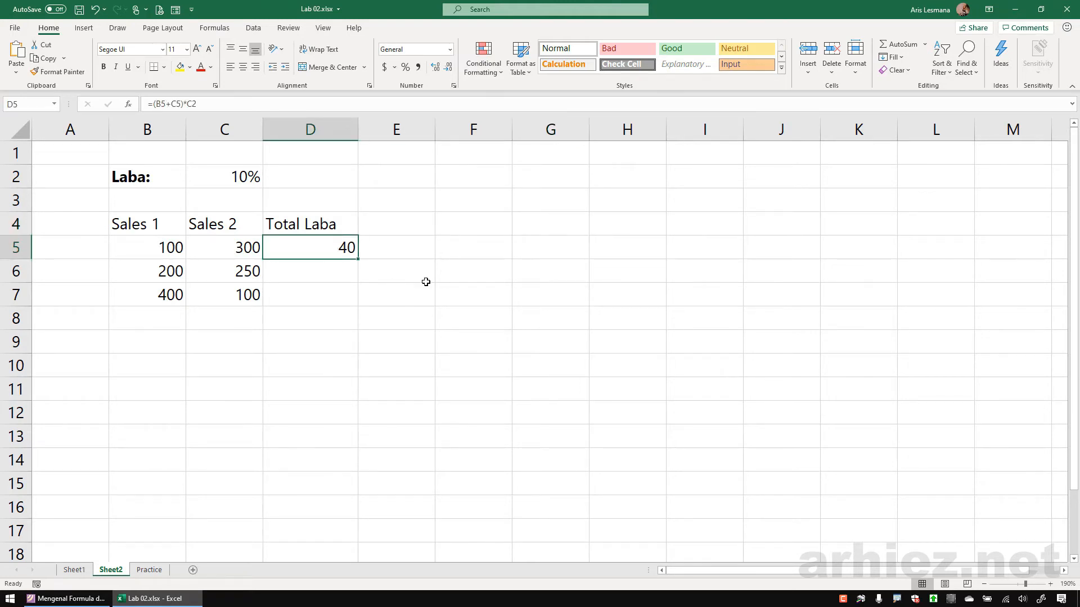
{"action": "key", "text": "F2"}
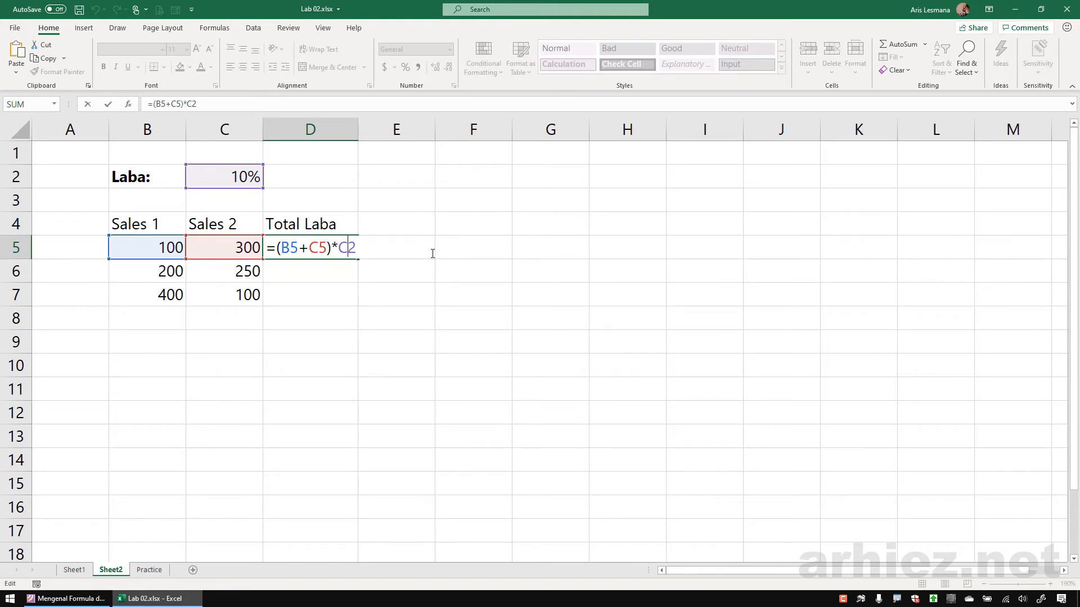
{"action": "key", "text": "Left"}
{"action": "key", "text": "F4"}
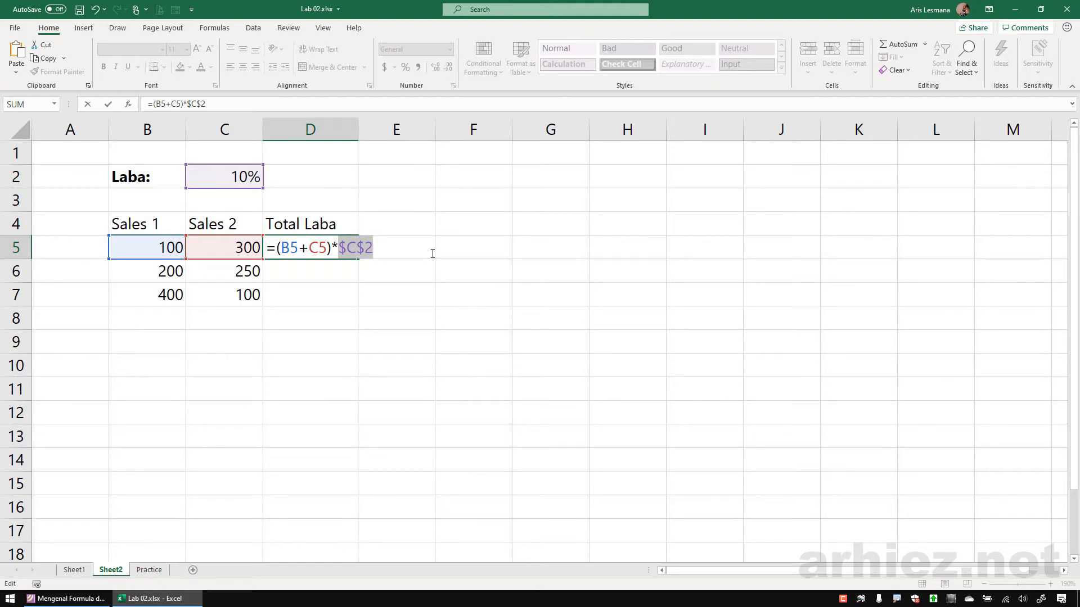
{"action": "key", "text": "Return"}
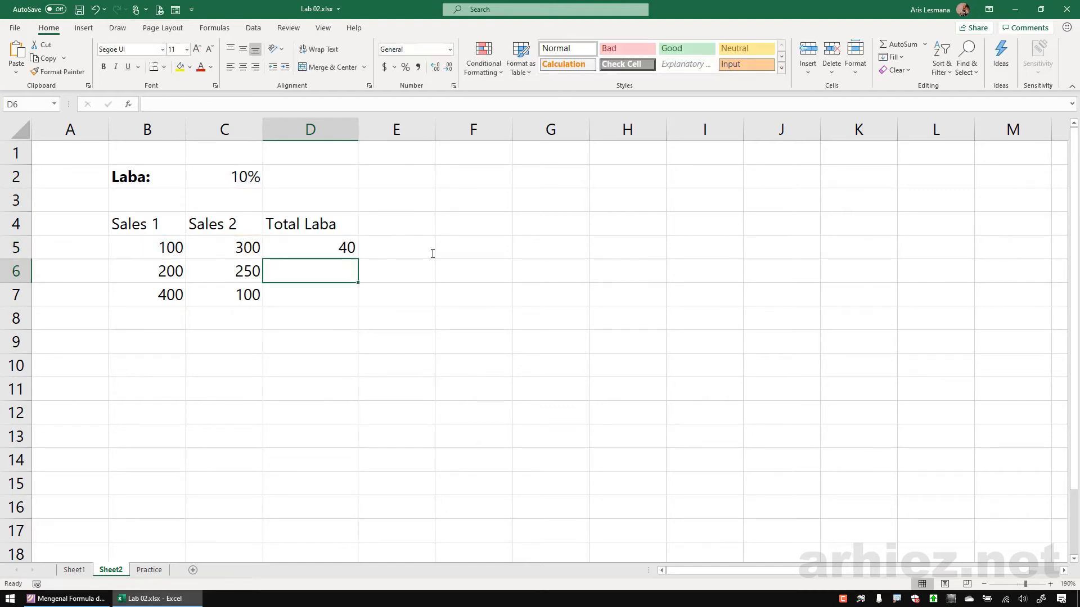
{"action": "left_click", "coordinate": [328, 246]}
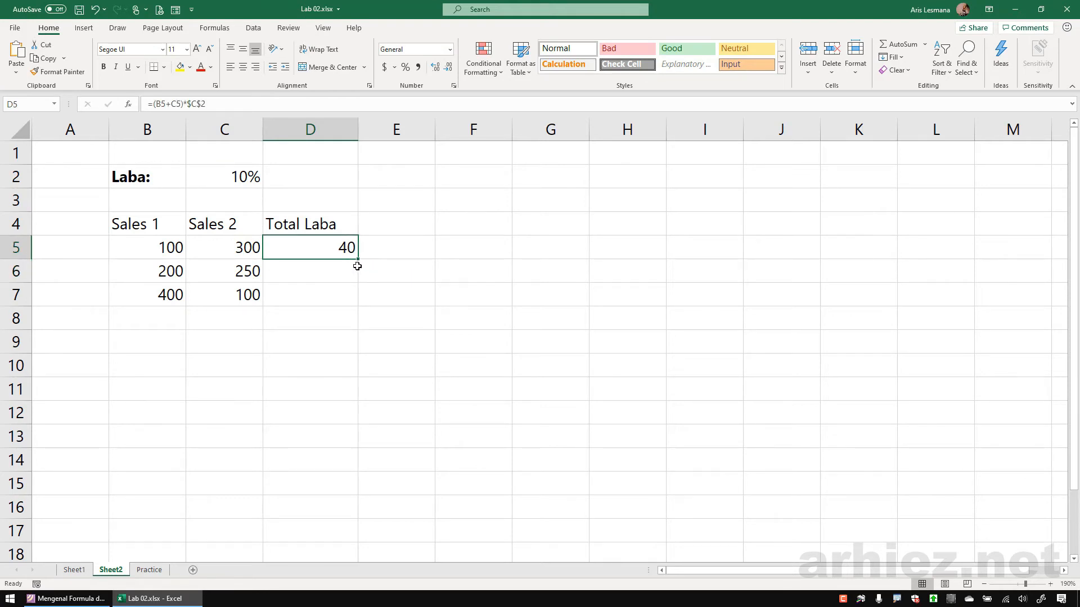
{"action": "left_click_drag", "start_coordinate": [357, 262], "coordinate": [357, 302]}
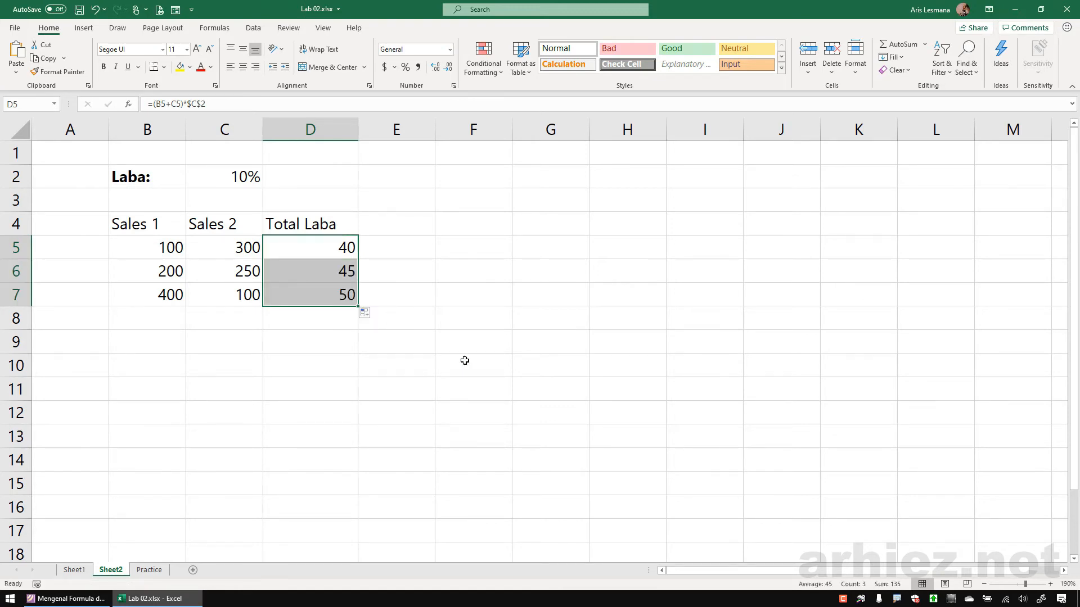
Examine which cells the Total Laba formulas in D5, D6 and D7 refer to, leaving all three formulas as they are.
{"action": "left_click", "coordinate": [316, 257]}
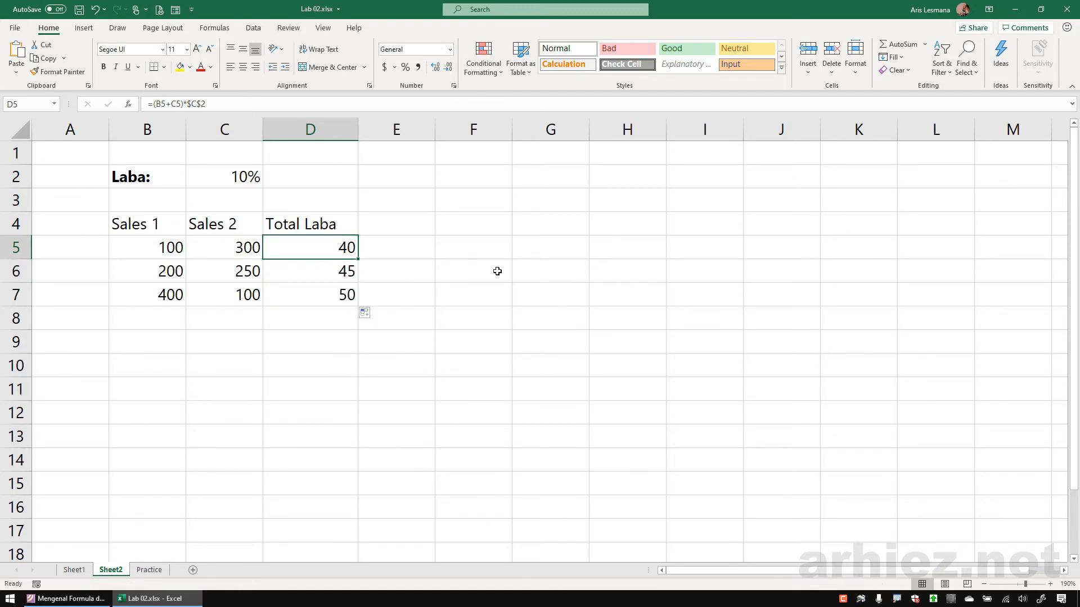
{"action": "key", "text": "F2"}
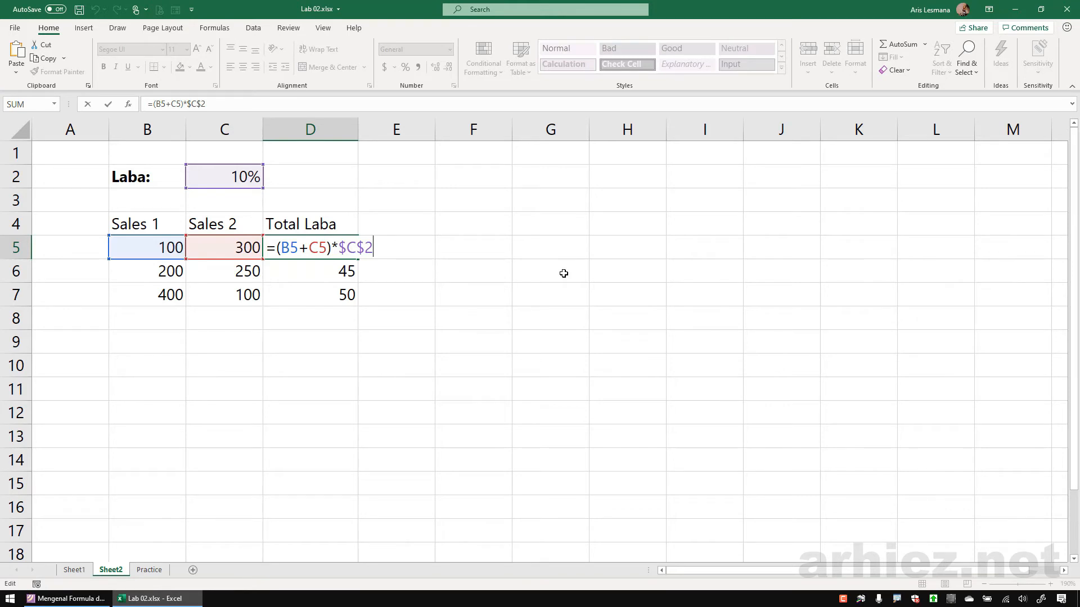
{"action": "key", "text": "Escape"}
{"action": "key", "text": "Down"}
{"action": "key", "text": "F2"}
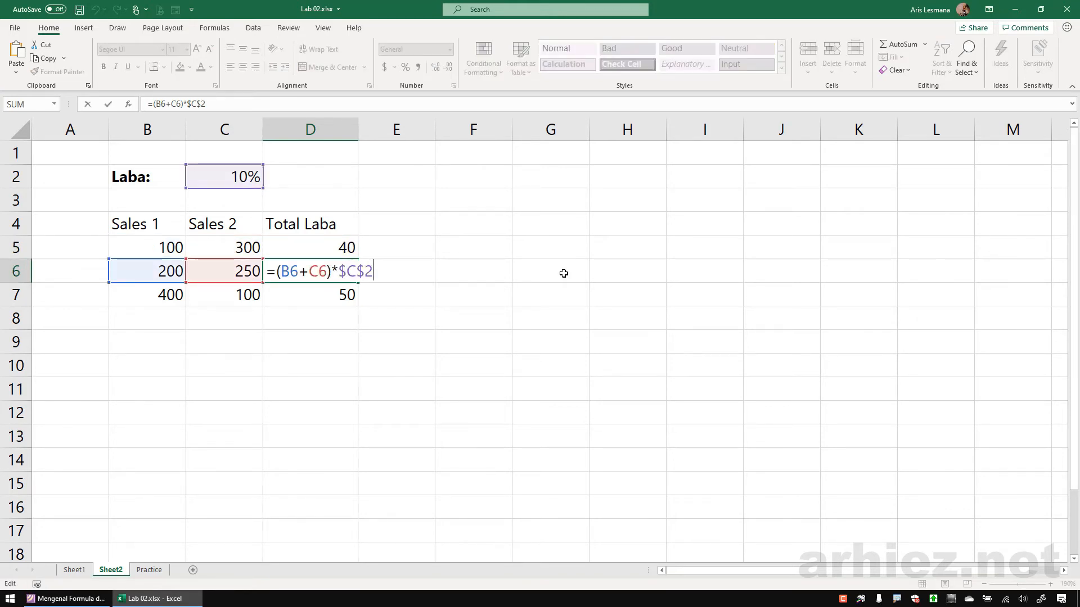
{"action": "key", "text": "Escape"}
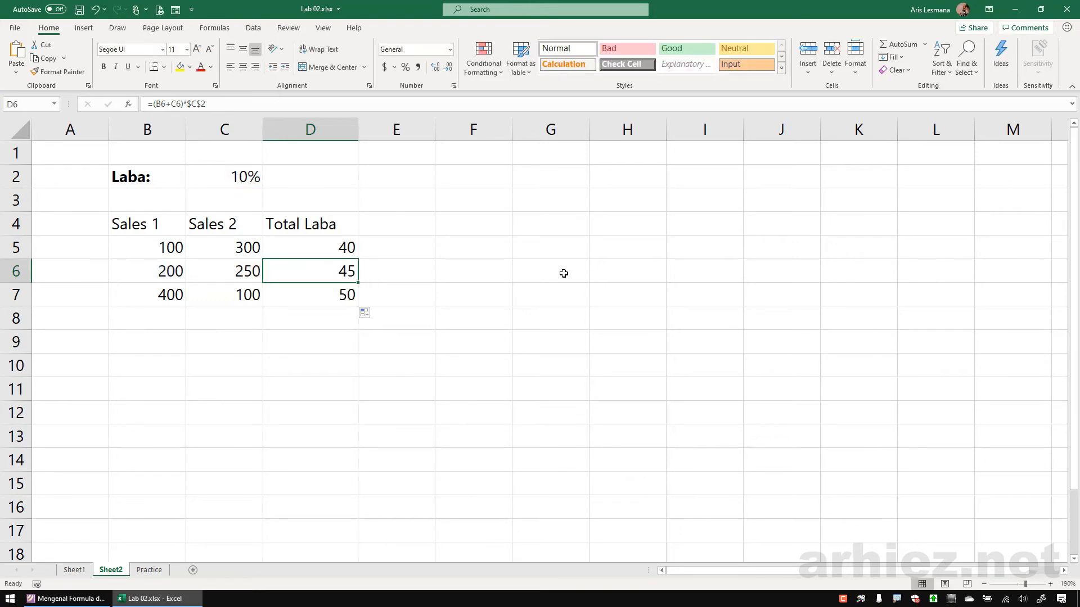
{"action": "key", "text": "Down"}
{"action": "key", "text": "F2"}
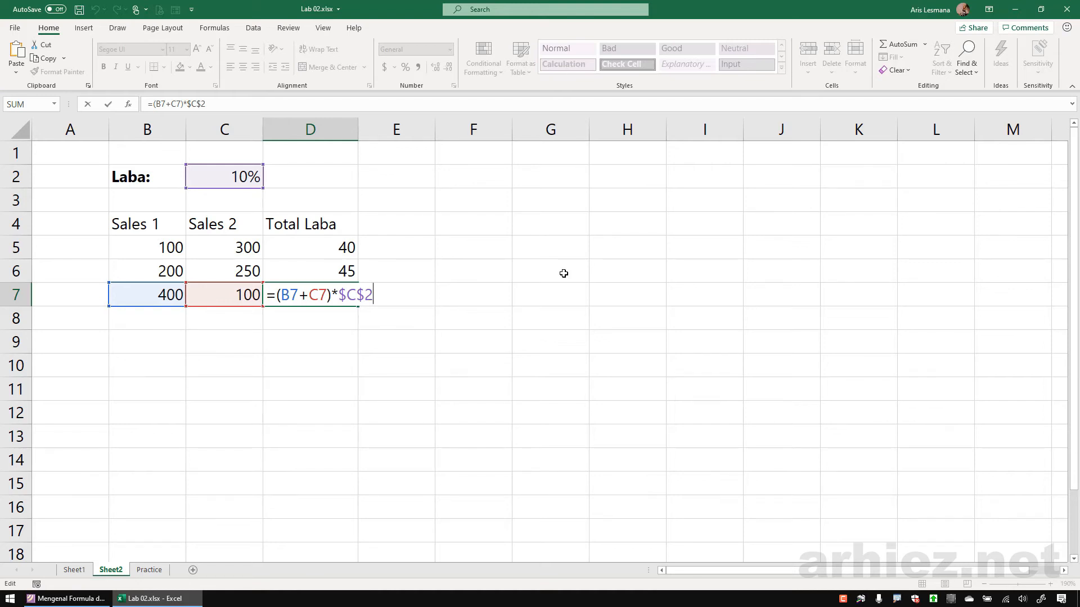
{"action": "key", "text": "Escape"}
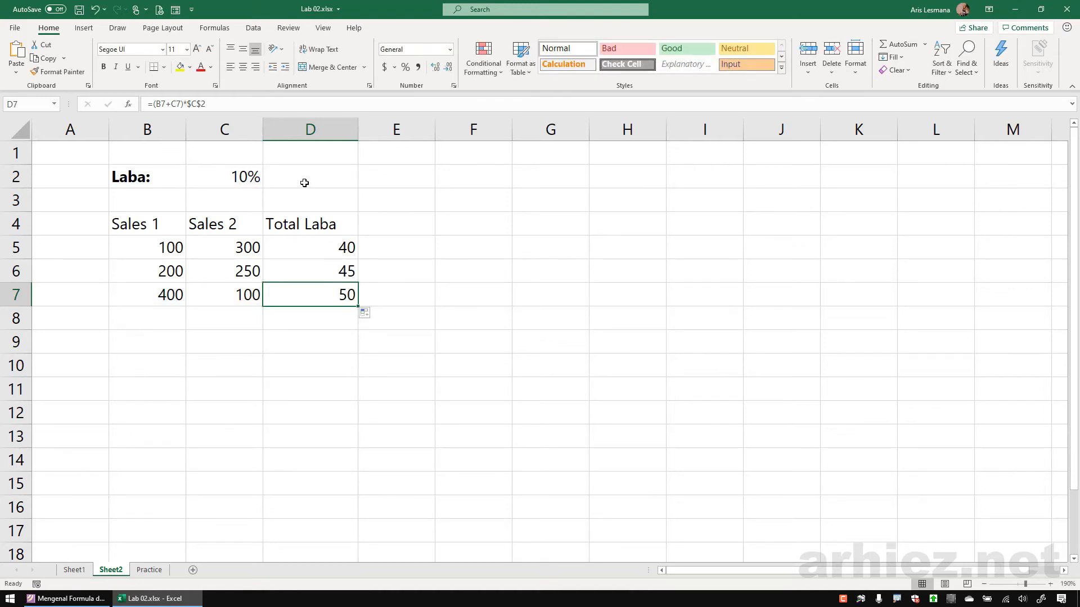
{"action": "left_click", "coordinate": [304, 183]}
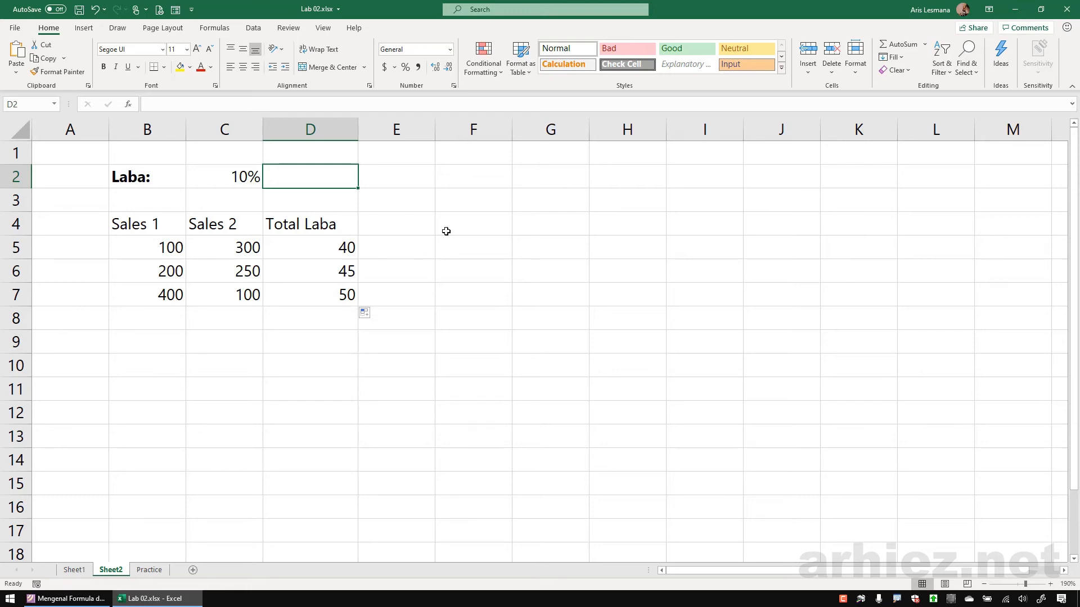
Glance at the slides in Foxit Phantom, return to the Lab 02 workbook in Excel and open the Practice sheet.
{"action": "left_click", "coordinate": [93, 600]}
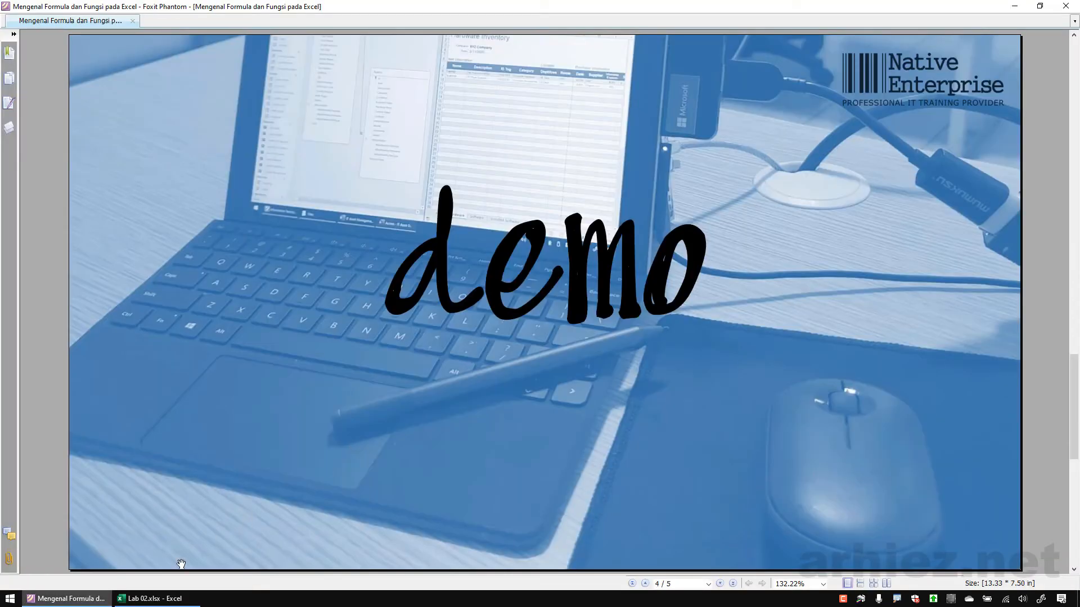
{"action": "left_click", "coordinate": [145, 599]}
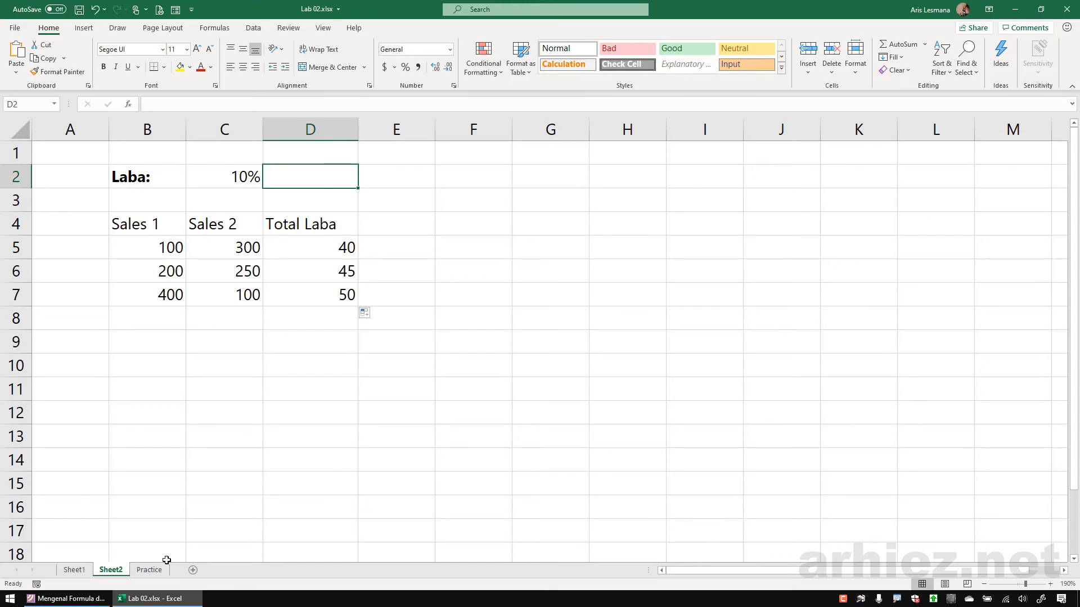
{"action": "left_click", "coordinate": [149, 570]}
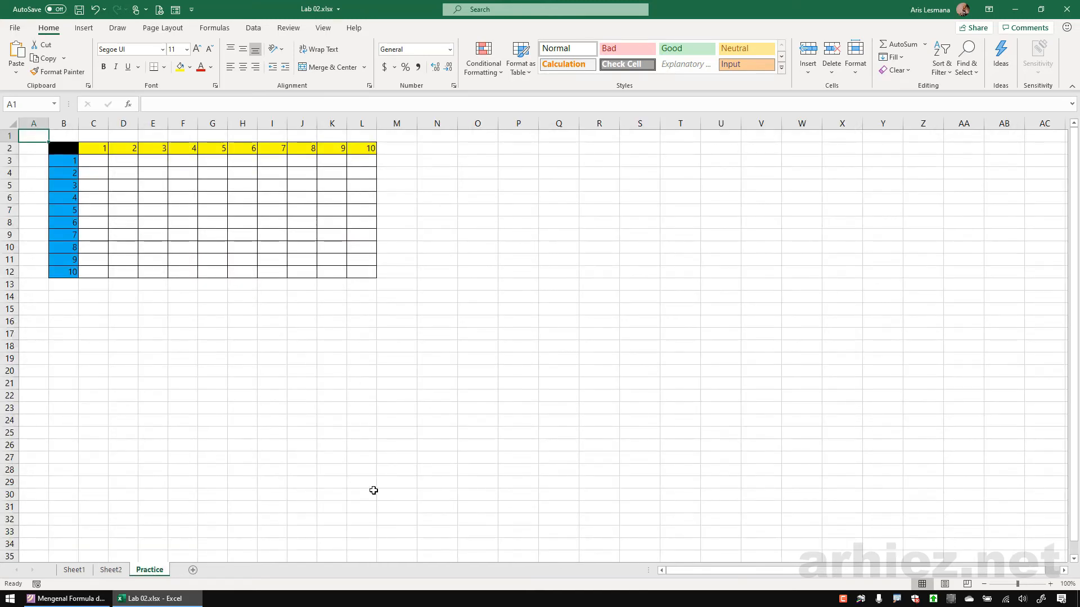
{"action": "scroll", "coordinate": [373, 490], "scroll_direction": "up", "scroll_amount": 9}
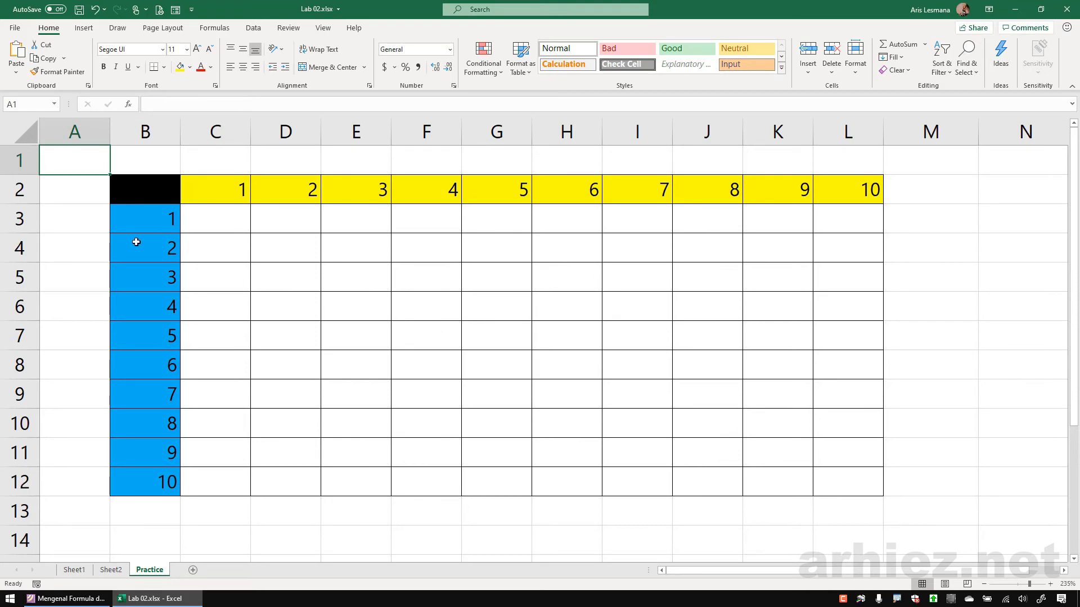
Illustrate the multiplication table by entering 8 in F4, where row heading 2 meets column heading 4, and clear it again.
{"action": "left_click_drag", "start_coordinate": [149, 215], "coordinate": [172, 368]}
{"action": "left_click_drag", "start_coordinate": [221, 185], "coordinate": [509, 191]}
{"action": "left_click", "coordinate": [439, 312]}
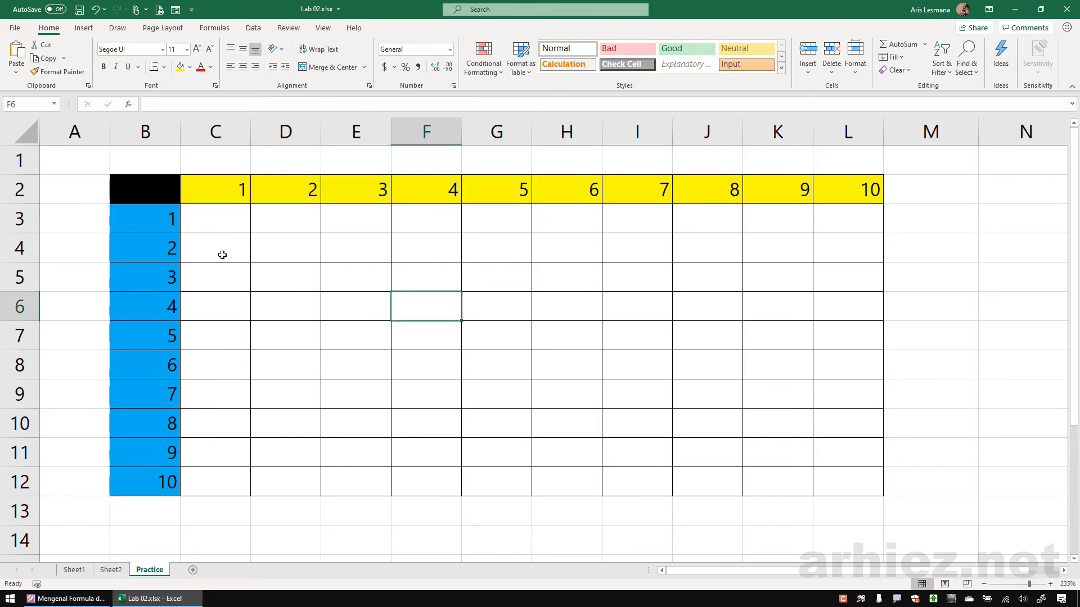
{"action": "left_click", "coordinate": [162, 253]}
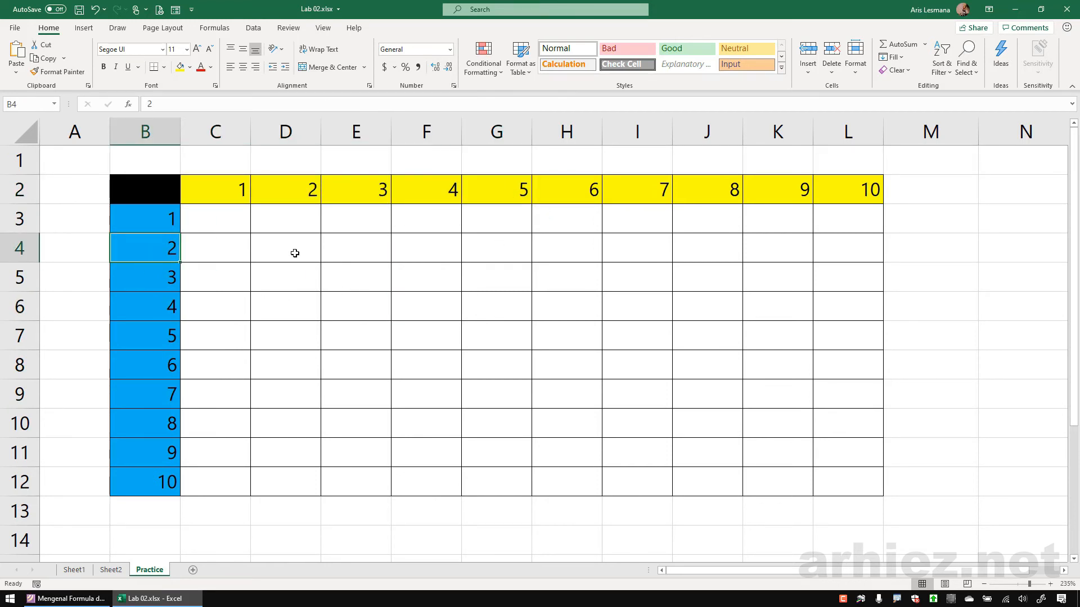
{"action": "left_click", "coordinate": [430, 254]}
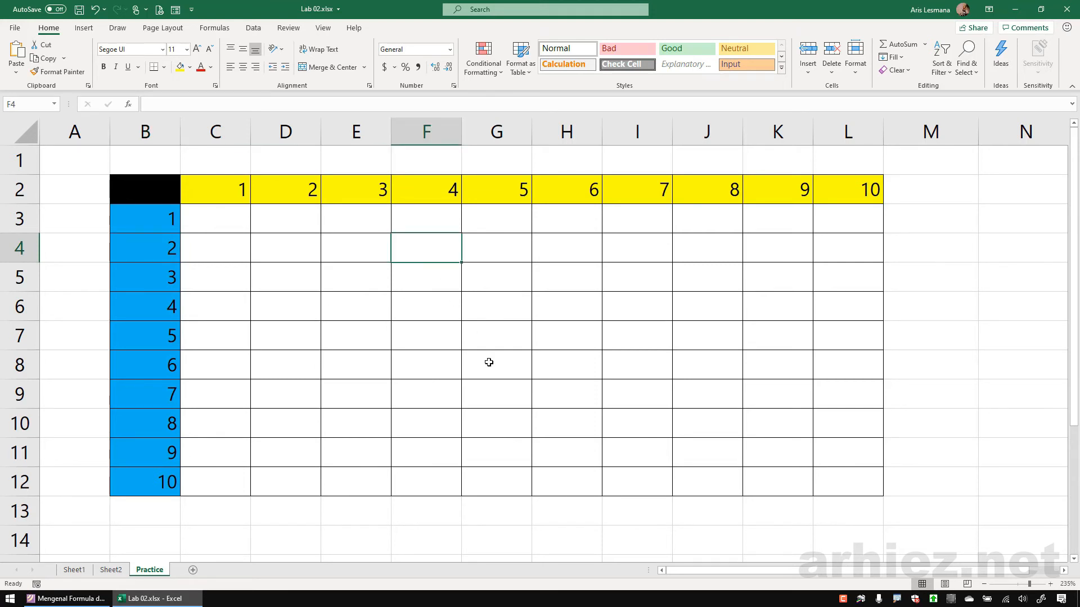
{"action": "type", "text": "8"}
{"action": "key", "text": "Return"}
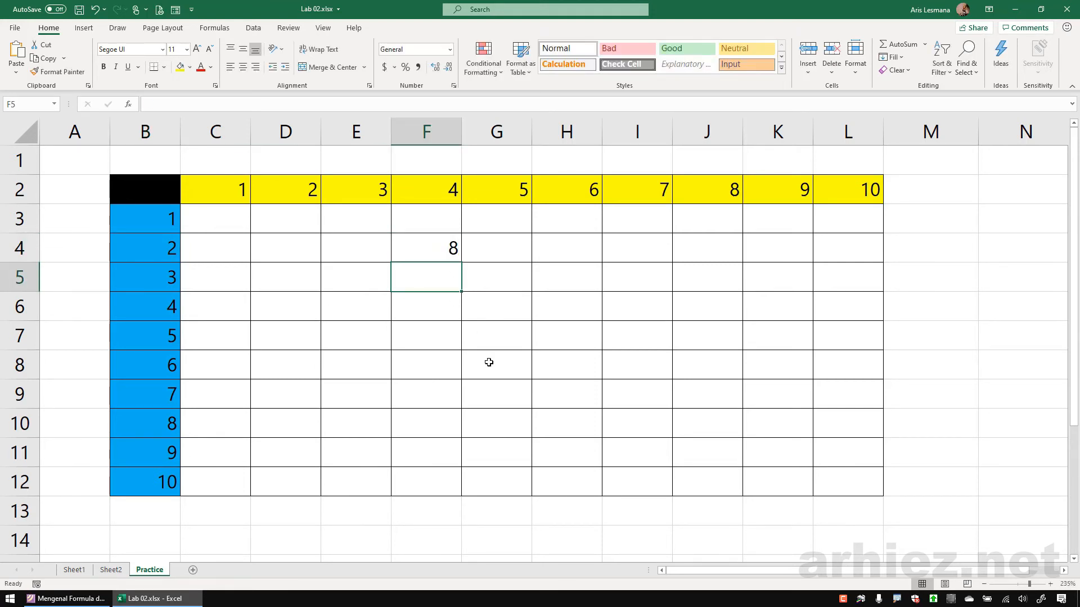
{"action": "key", "text": "Up"}
{"action": "key", "text": "Delete"}
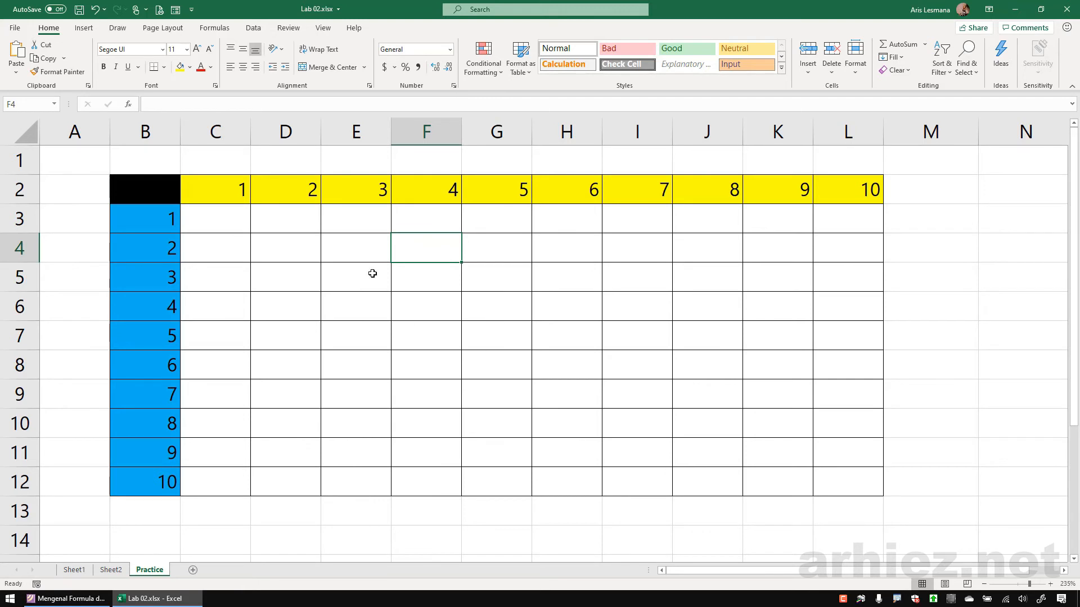
{"action": "left_click", "coordinate": [81, 164]}
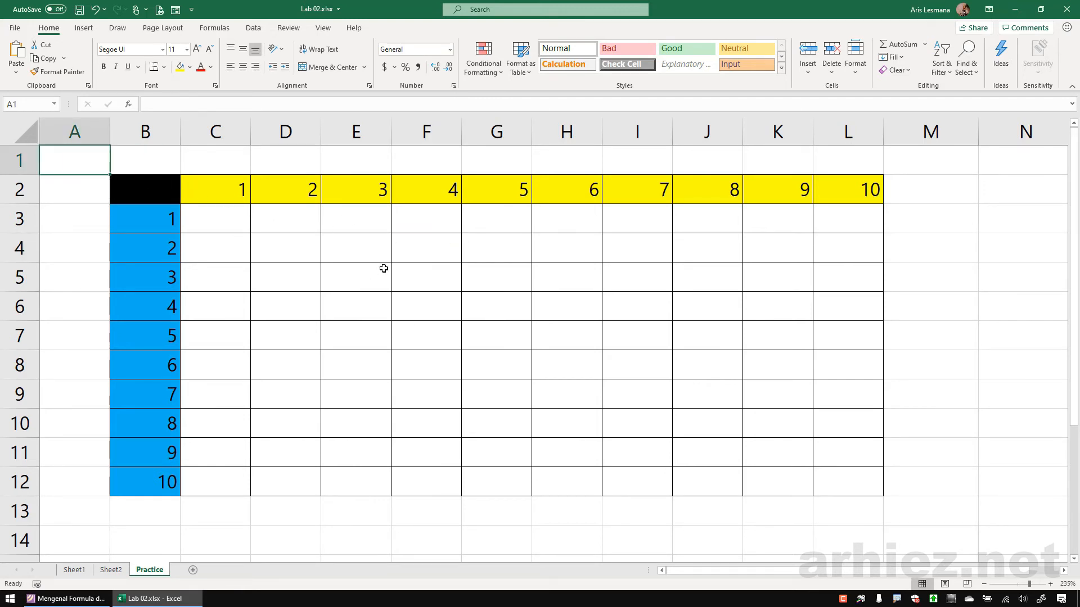
Enter the formula =B3*C2 in C3 to multiply the first row heading by the first column heading.
{"action": "left_click", "coordinate": [149, 221]}
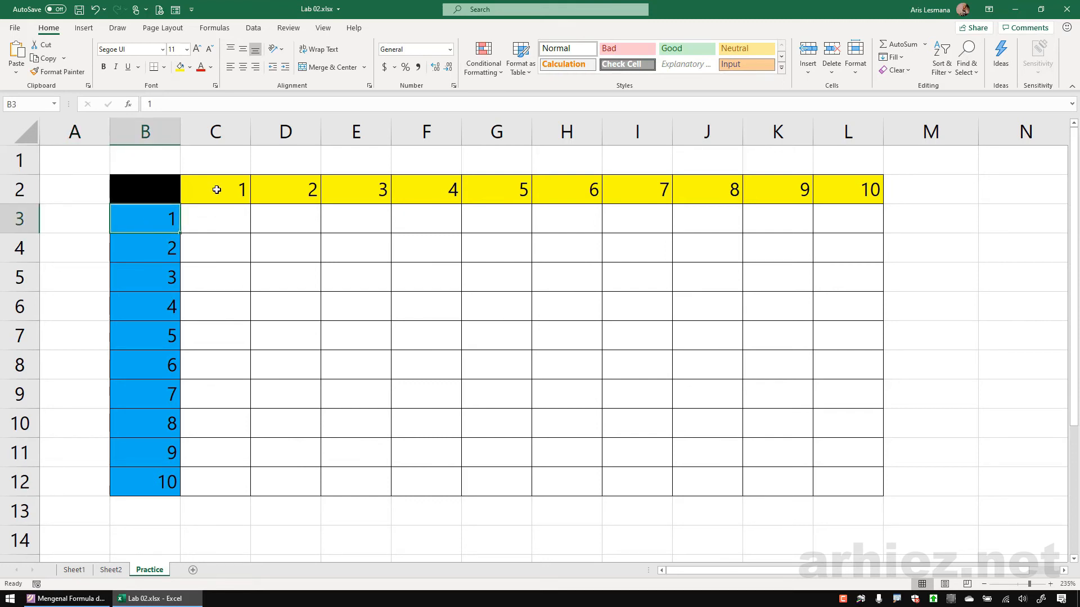
{"action": "left_click", "coordinate": [216, 190]}
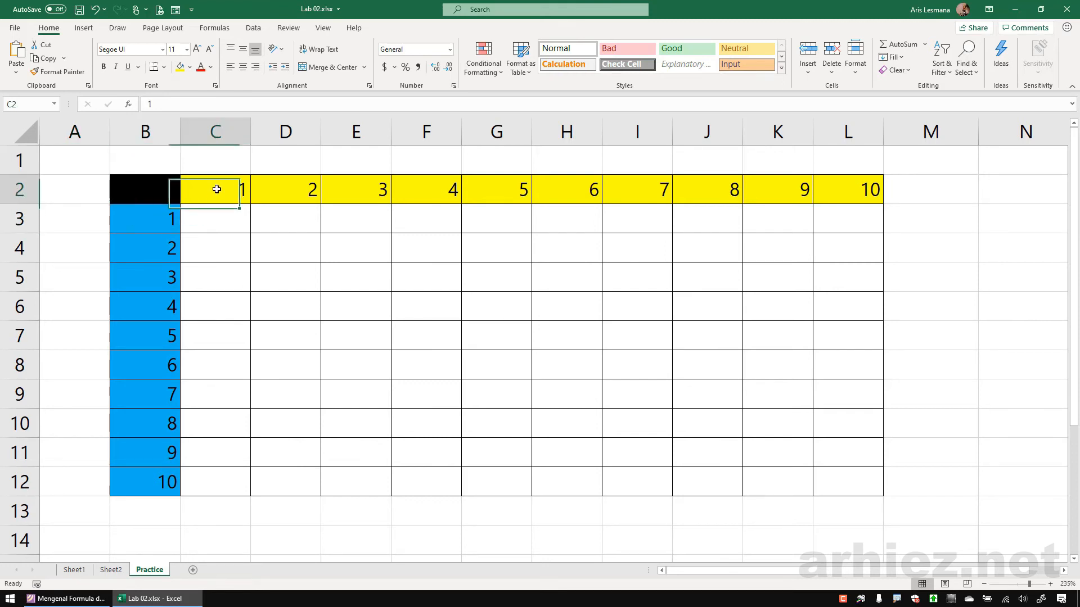
{"action": "left_click", "coordinate": [228, 218]}
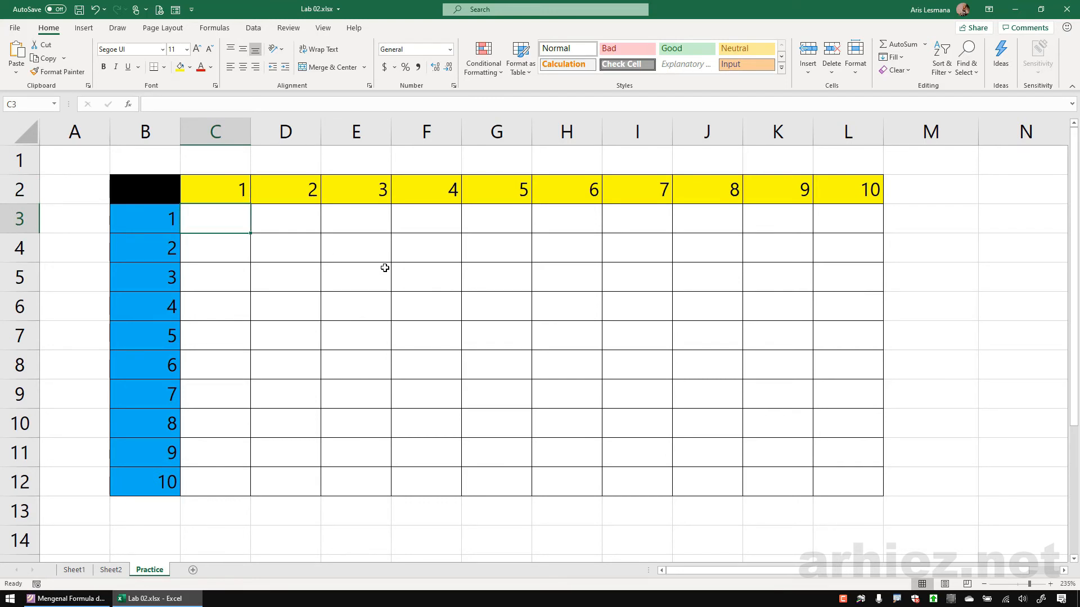
{"action": "type", "text": "="}
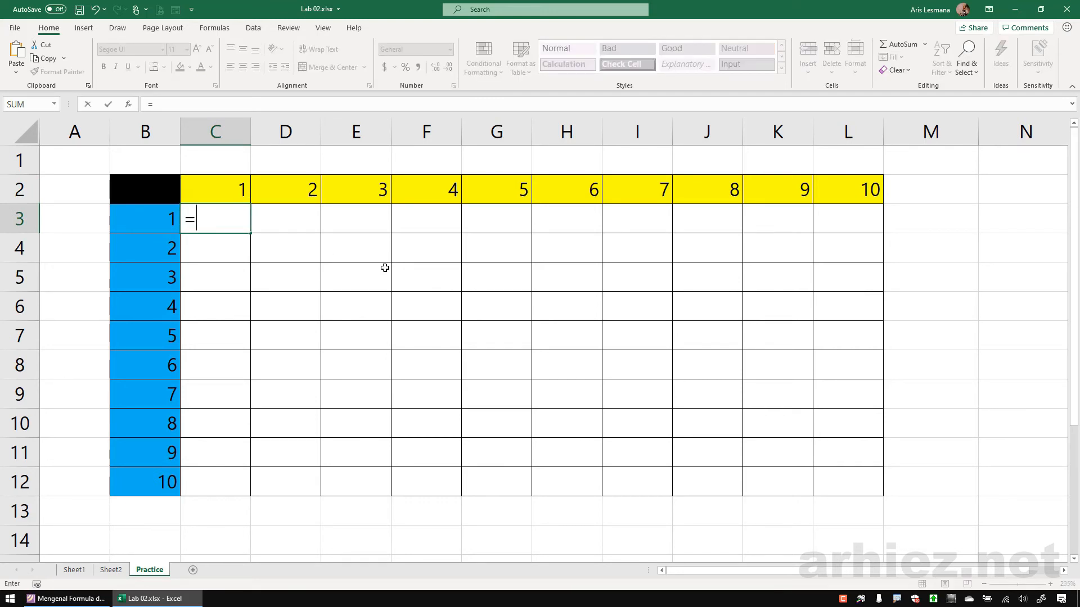
{"action": "type", "text": "b3"}
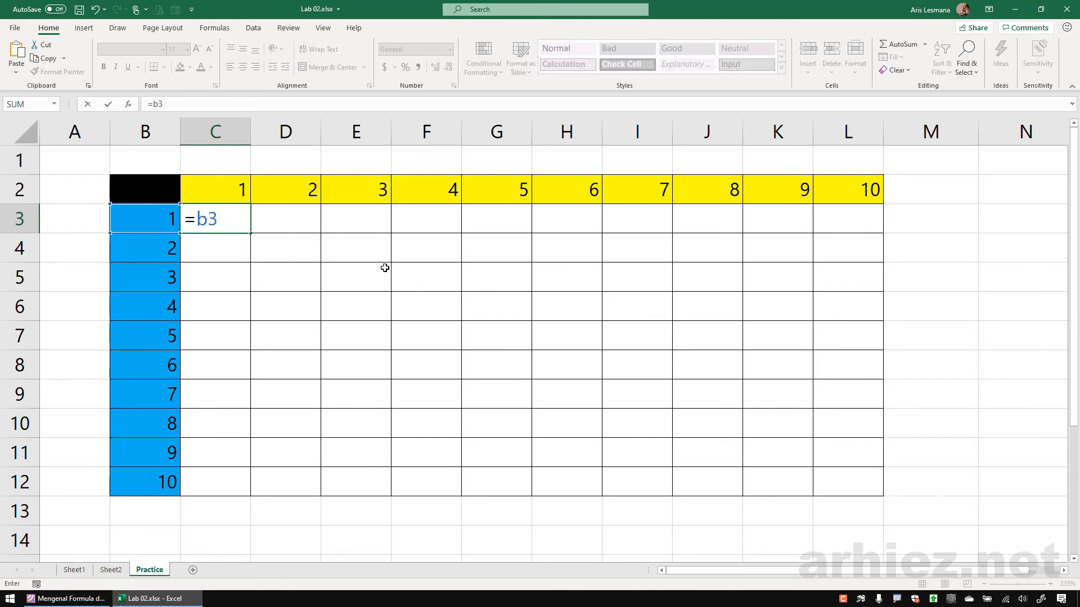
{"action": "type", "text": "*c2"}
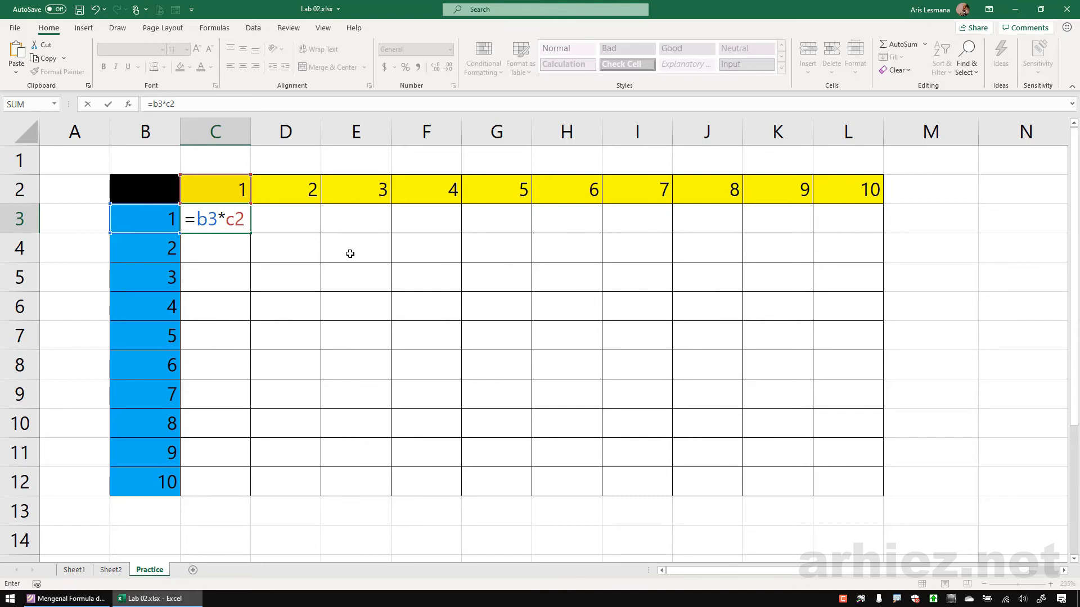
{"action": "key", "text": "Return"}
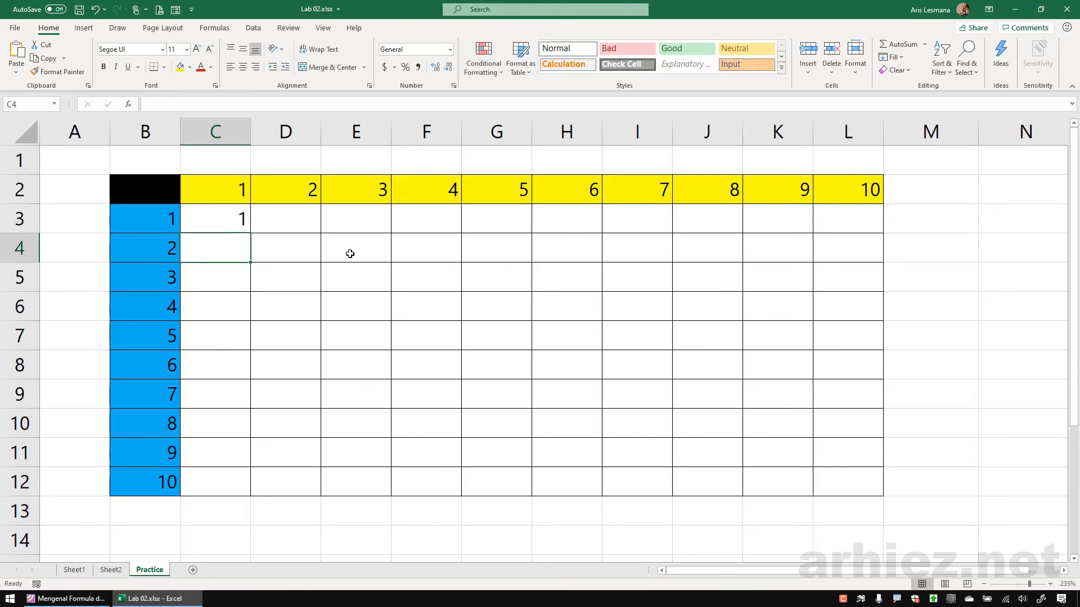
Autofill the C3 formula across row 3 to L3, undo the fill, and autofill the same range once more.
{"action": "left_click", "coordinate": [230, 218]}
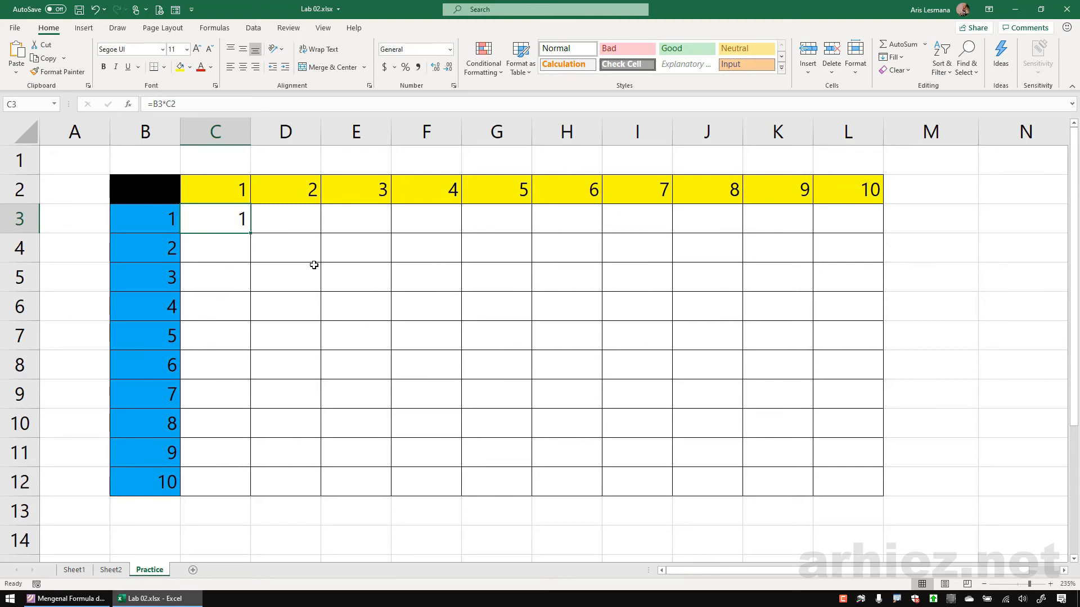
{"action": "left_click_drag", "start_coordinate": [251, 233], "coordinate": [866, 220]}
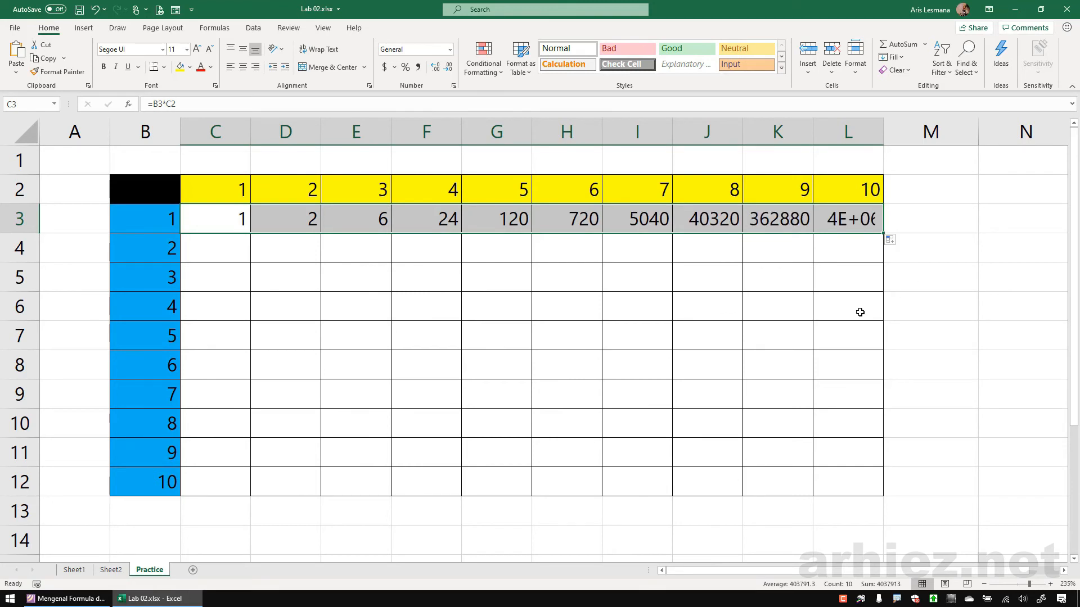
{"action": "key", "text": "ctrl+z"}
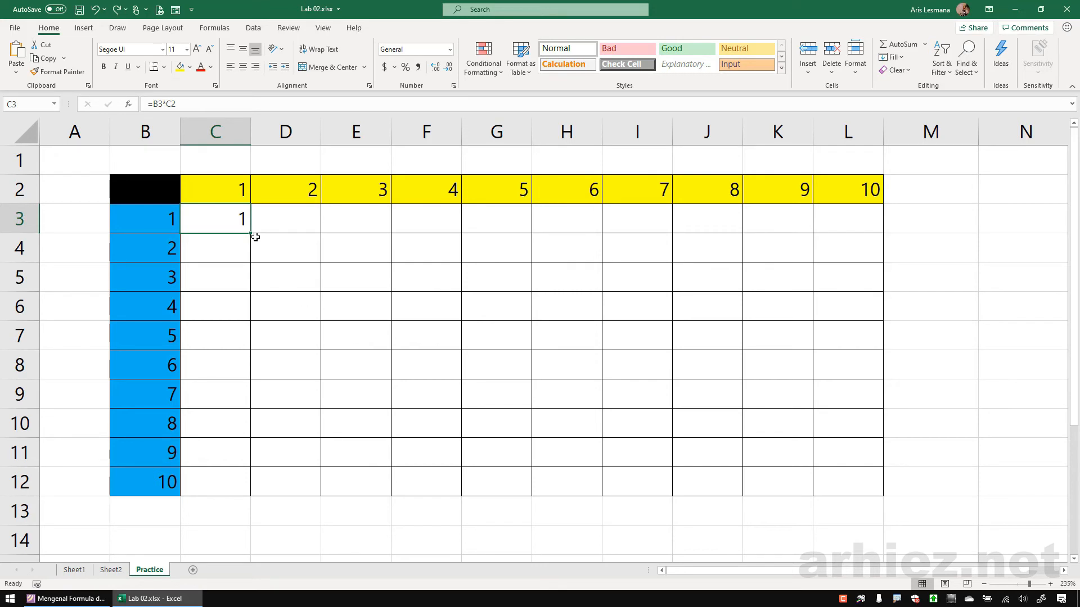
{"action": "left_click_drag", "start_coordinate": [251, 232], "coordinate": [861, 221]}
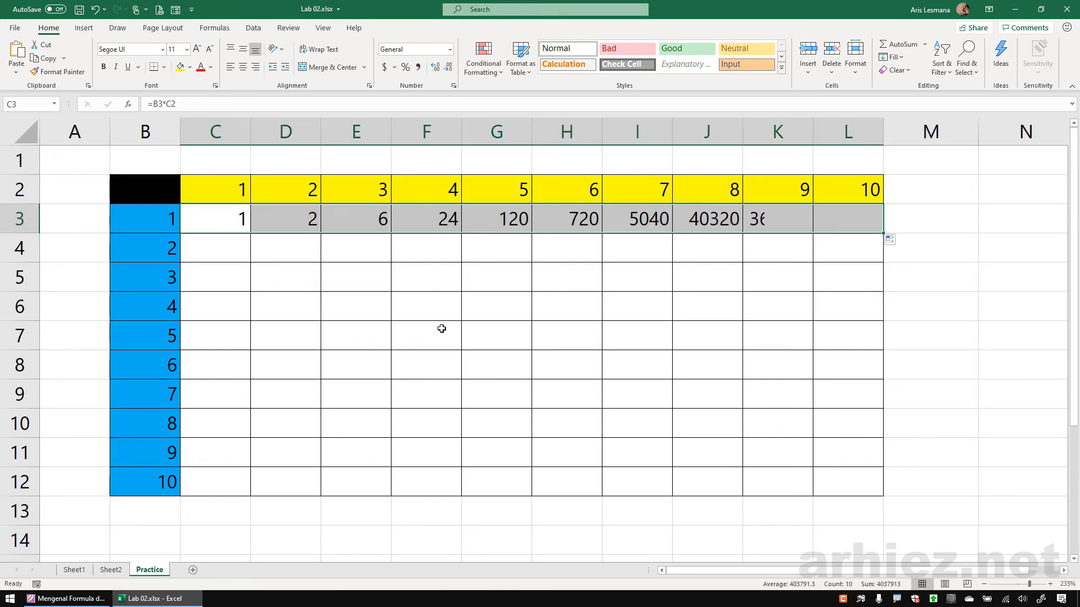
Inspect the cell references used by the formulas in C3, D3 and E3 without changing them.
{"action": "left_click", "coordinate": [226, 217]}
{"action": "double_click", "coordinate": [226, 217]}
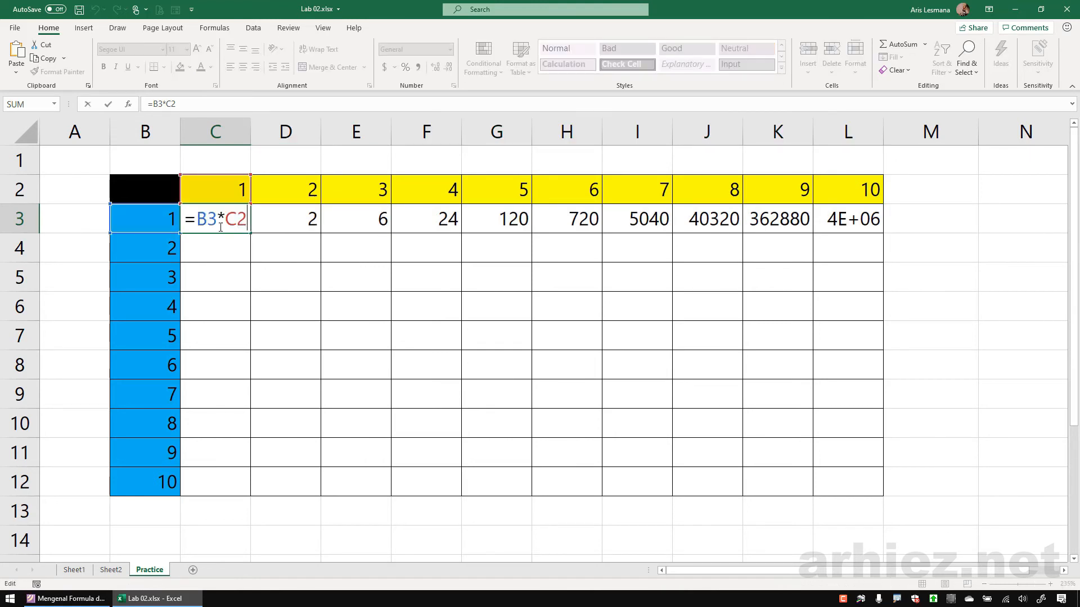
{"action": "key", "text": "Escape"}
{"action": "left_click", "coordinate": [287, 221]}
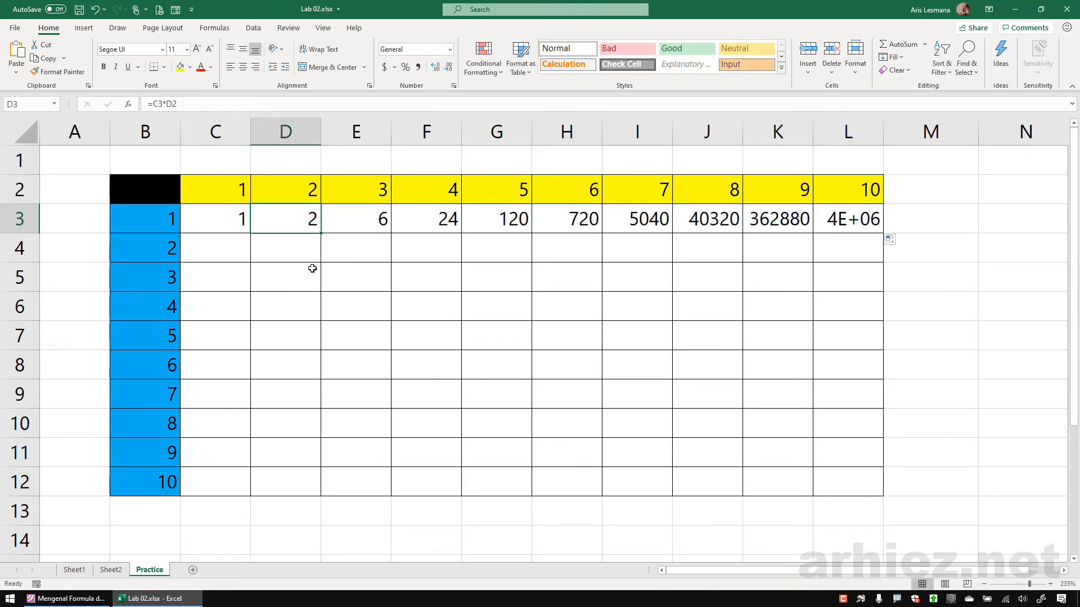
{"action": "key", "text": "F2"}
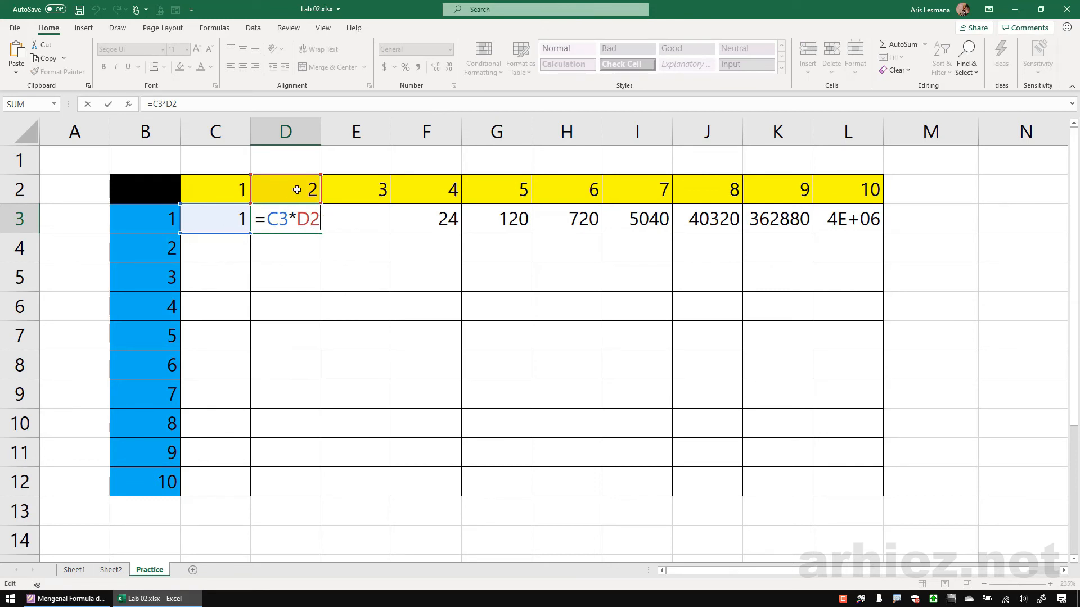
{"action": "key", "text": "ctrl+Return"}
{"action": "left_click", "coordinate": [358, 220]}
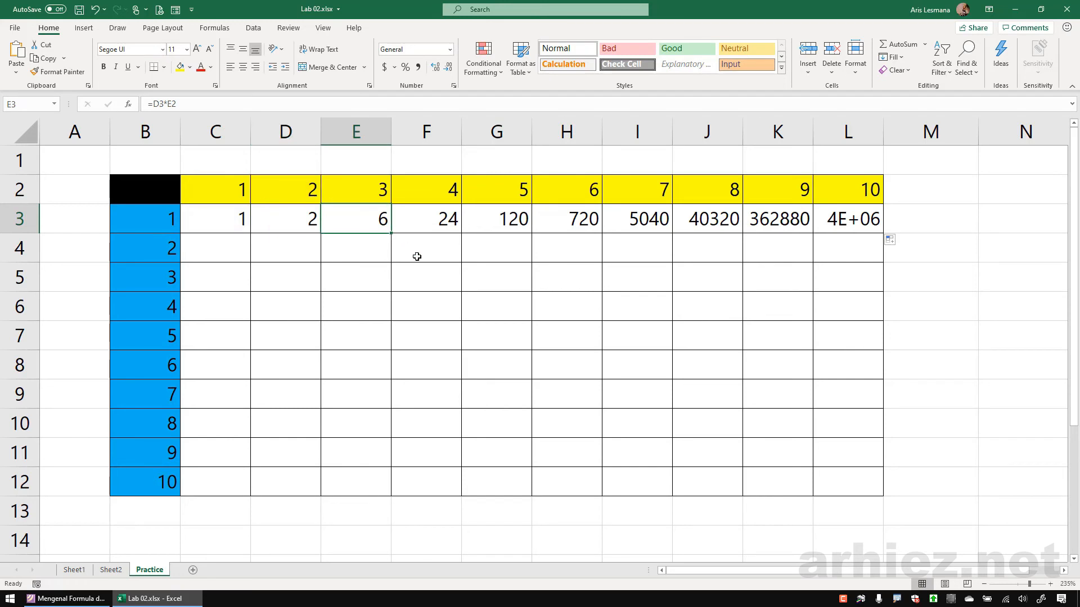
{"action": "key", "text": "F2"}
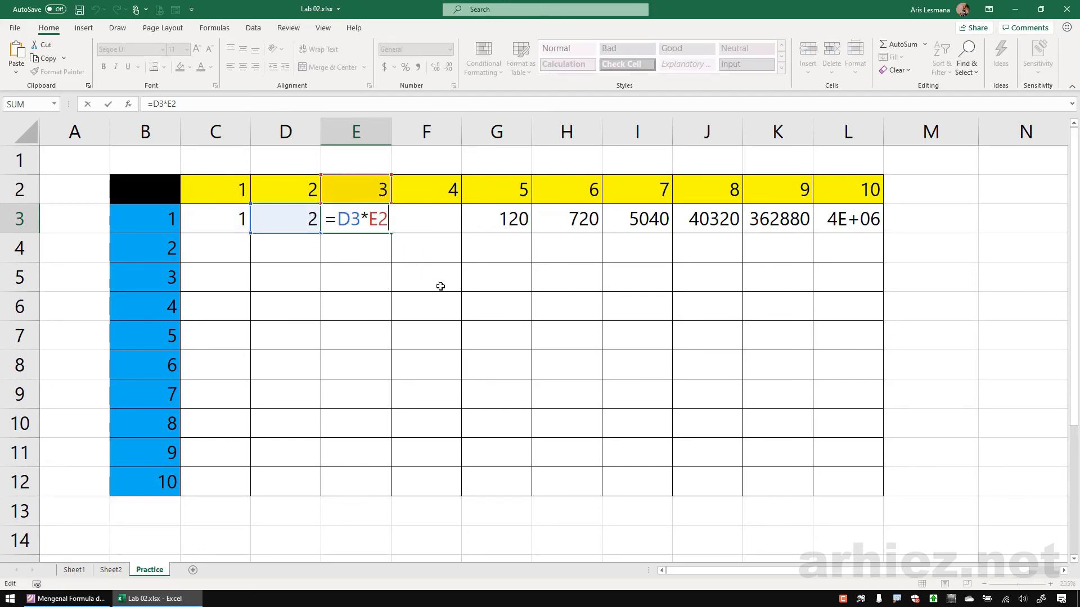
{"action": "key", "text": "ctrl+Return"}
Clear the autofilled formulas from D3:L3, keeping only the formula in C3.
{"action": "left_click_drag", "start_coordinate": [273, 215], "coordinate": [850, 218]}
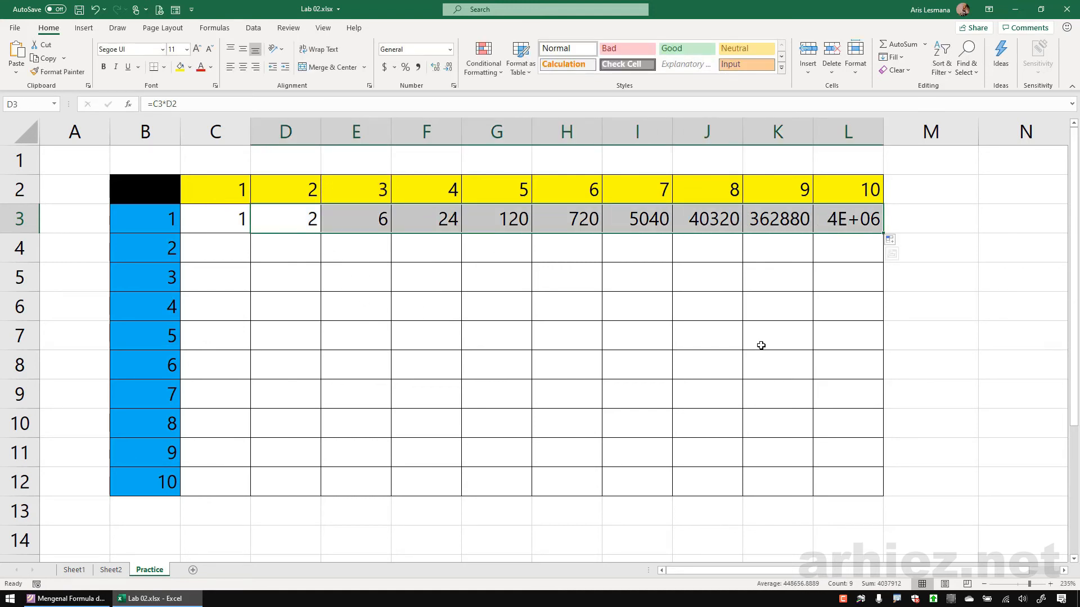
{"action": "key", "text": "Delete"}
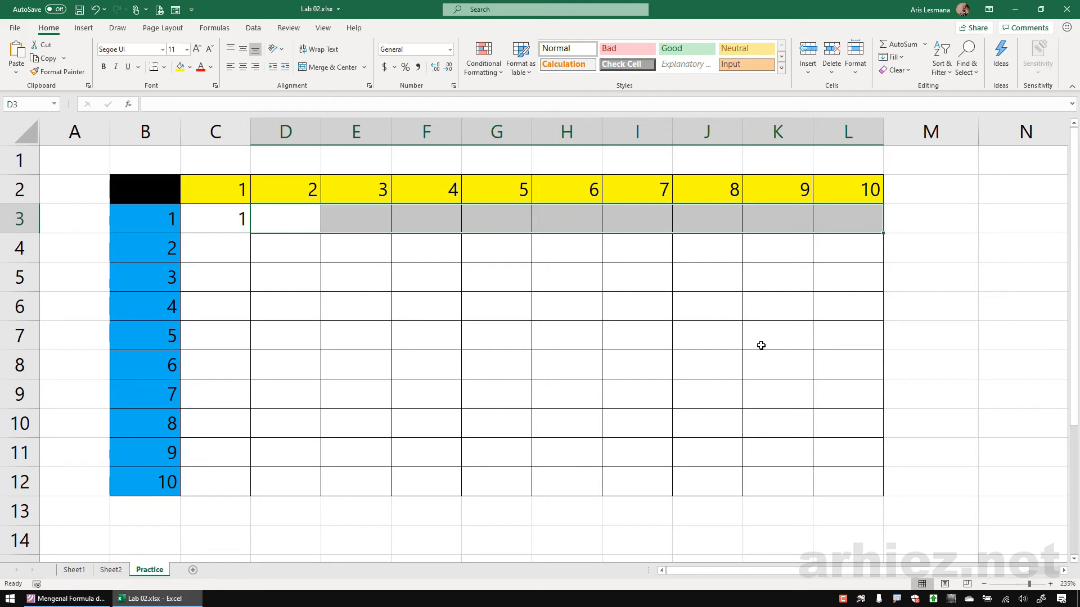
{"action": "key", "text": "Left"}
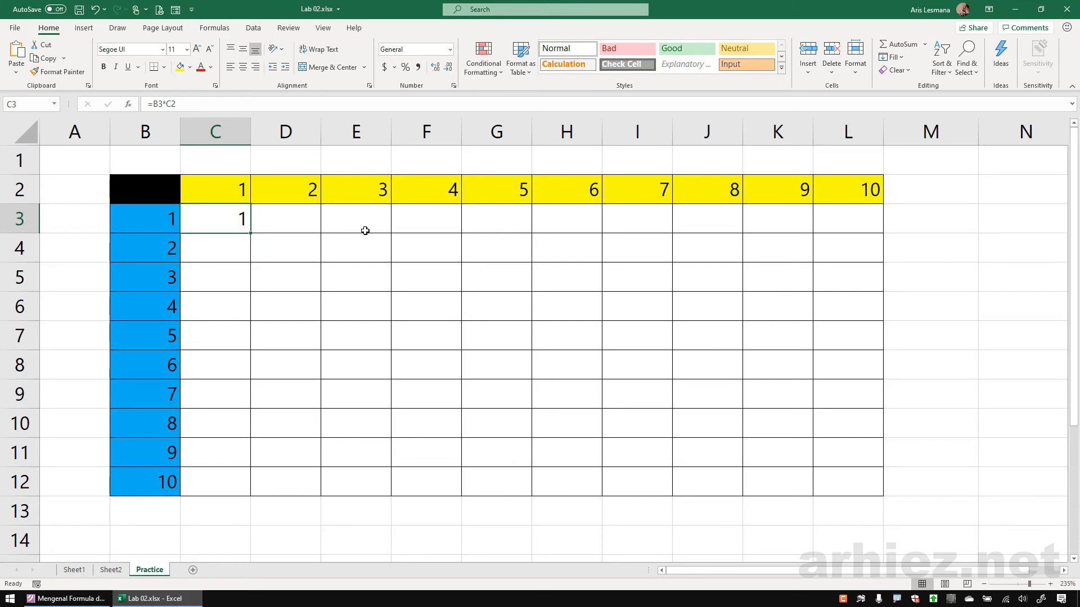
Highlight the row headings B3:B12, followed by the column headings C2:L2.
{"action": "left_click", "coordinate": [292, 220]}
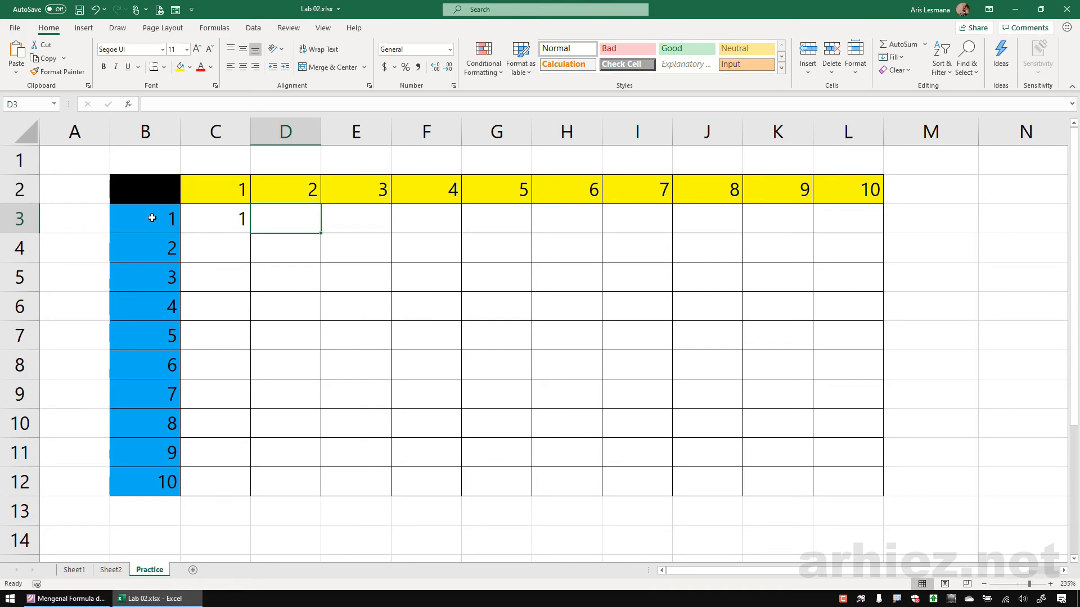
{"action": "left_click_drag", "start_coordinate": [152, 218], "coordinate": [158, 479]}
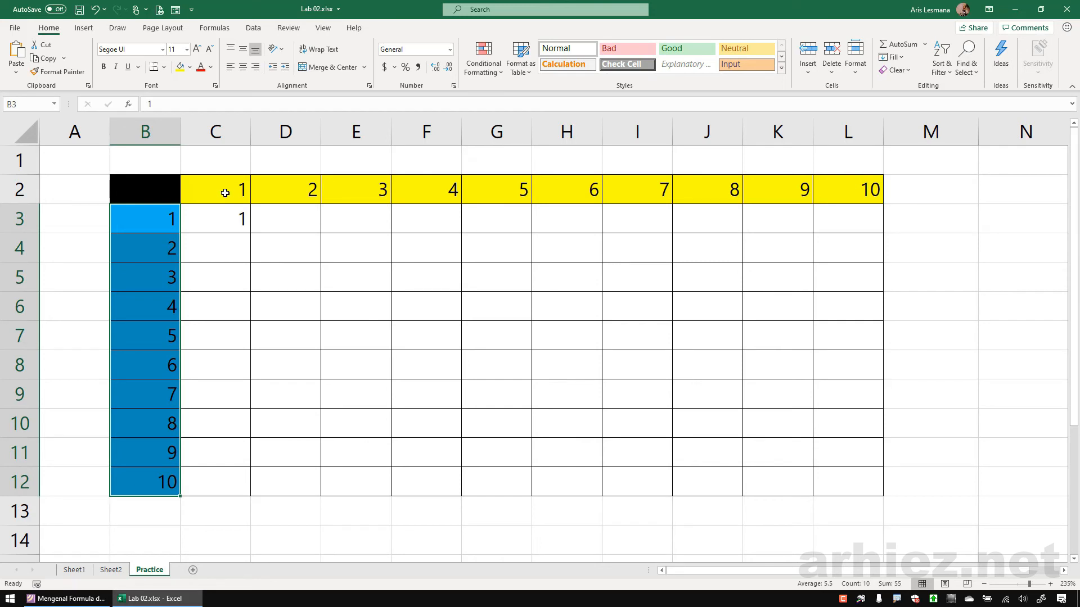
{"action": "left_click_drag", "start_coordinate": [225, 193], "coordinate": [834, 194]}
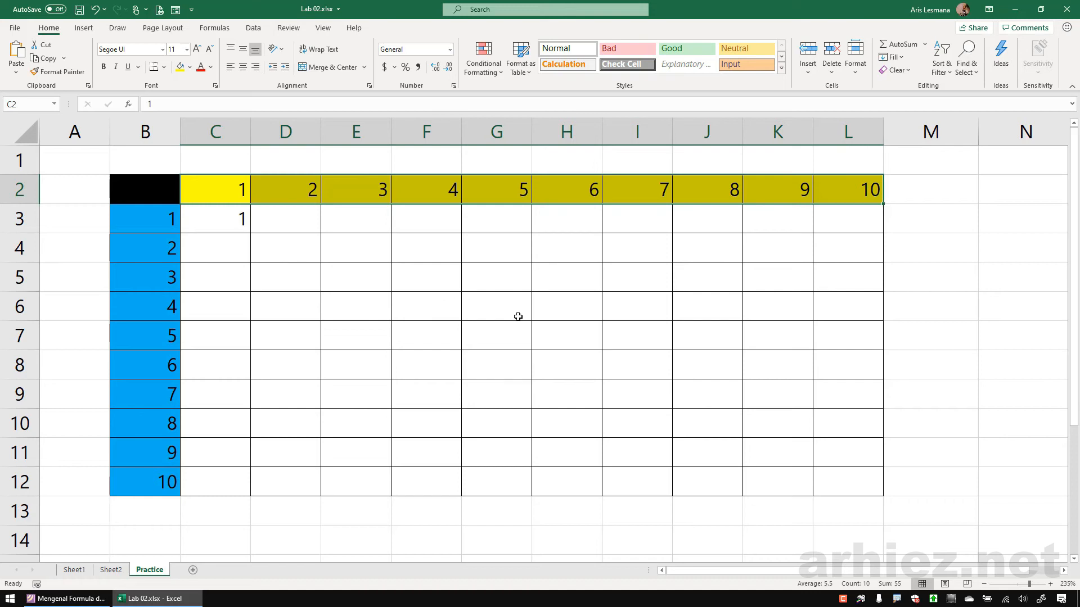
Start drawing on the screen and circle the row headings in column B and the column headings in row 2.
{"action": "key", "text": "ctrl+q"}
{"action": "key", "text": "ctrl+2"}
{"action": "mouse_move", "coordinate": [165, 163]}
{"action": "left_mouse_down"}
{"action": "mouse_move", "coordinate": [96, 370]}
{"action": "mouse_move", "coordinate": [198, 276]}
{"action": "mouse_move", "coordinate": [162, 172]}
{"action": "left_mouse_up"}
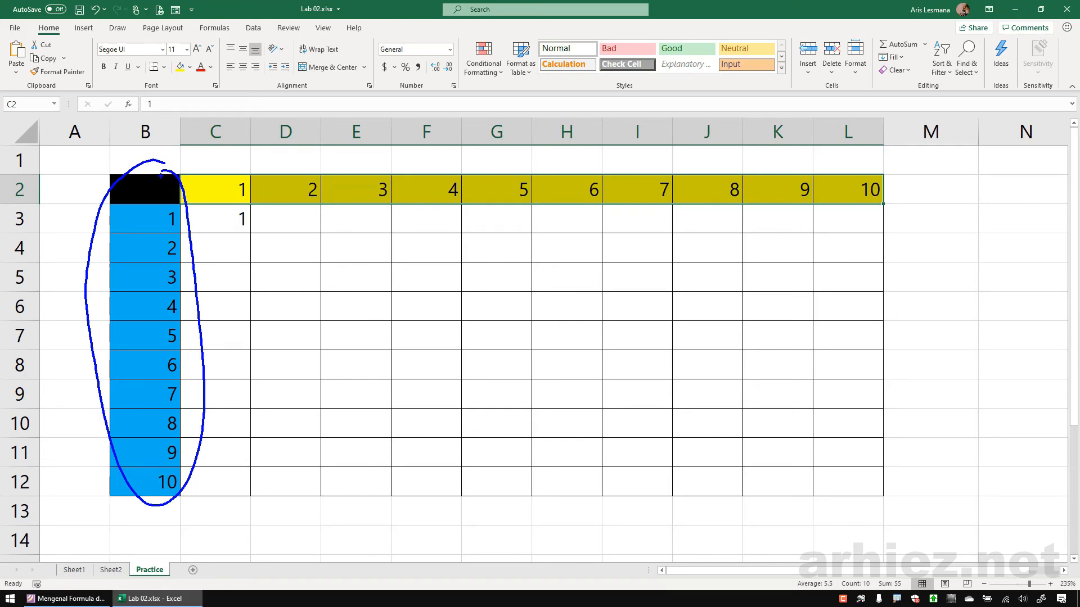
{"action": "mouse_move", "coordinate": [906, 163]}
{"action": "left_mouse_down"}
{"action": "mouse_move", "coordinate": [725, 148]}
{"action": "mouse_move", "coordinate": [202, 172]}
{"action": "mouse_move", "coordinate": [506, 230]}
{"action": "mouse_move", "coordinate": [886, 168]}
{"action": "left_mouse_up"}
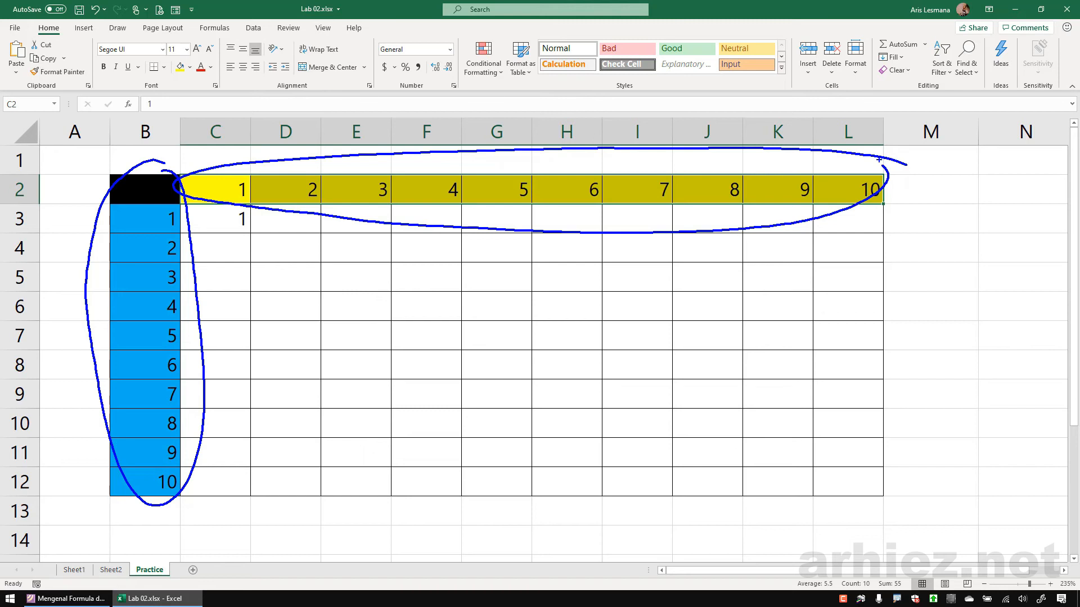
Handwrite $B over the table and draw an arrow to it from the circled row headings.
{"action": "left_click_drag", "start_coordinate": [567, 308], "coordinate": [506, 414]}
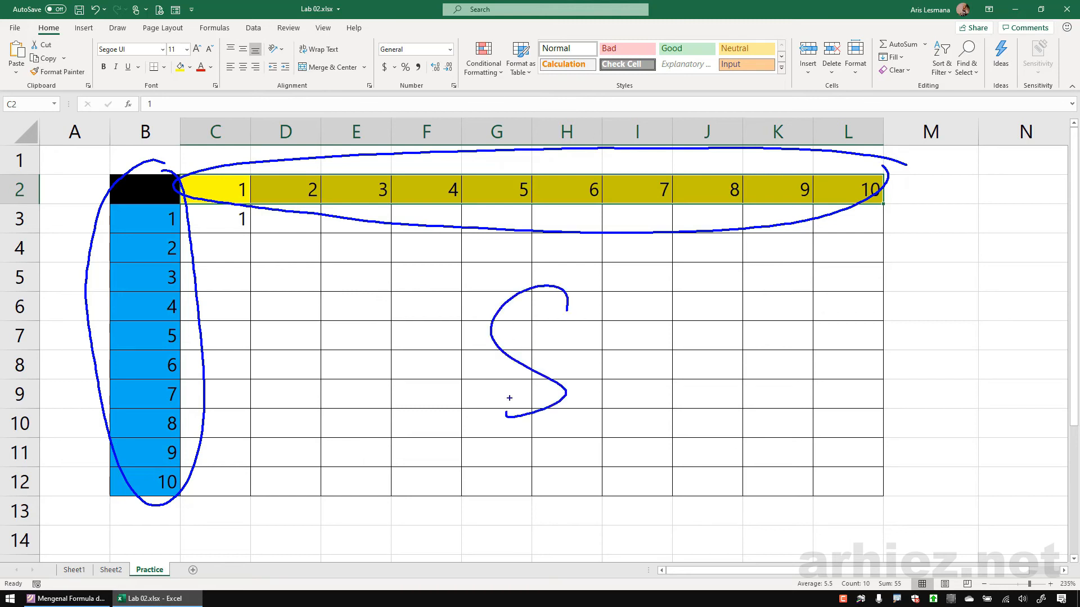
{"action": "left_click_drag", "start_coordinate": [523, 277], "coordinate": [540, 449]}
{"action": "mouse_move", "coordinate": [582, 313]}
{"action": "left_mouse_down"}
{"action": "mouse_move", "coordinate": [587, 409]}
{"action": "mouse_move", "coordinate": [625, 329]}
{"action": "mouse_move", "coordinate": [572, 414]}
{"action": "left_mouse_up"}
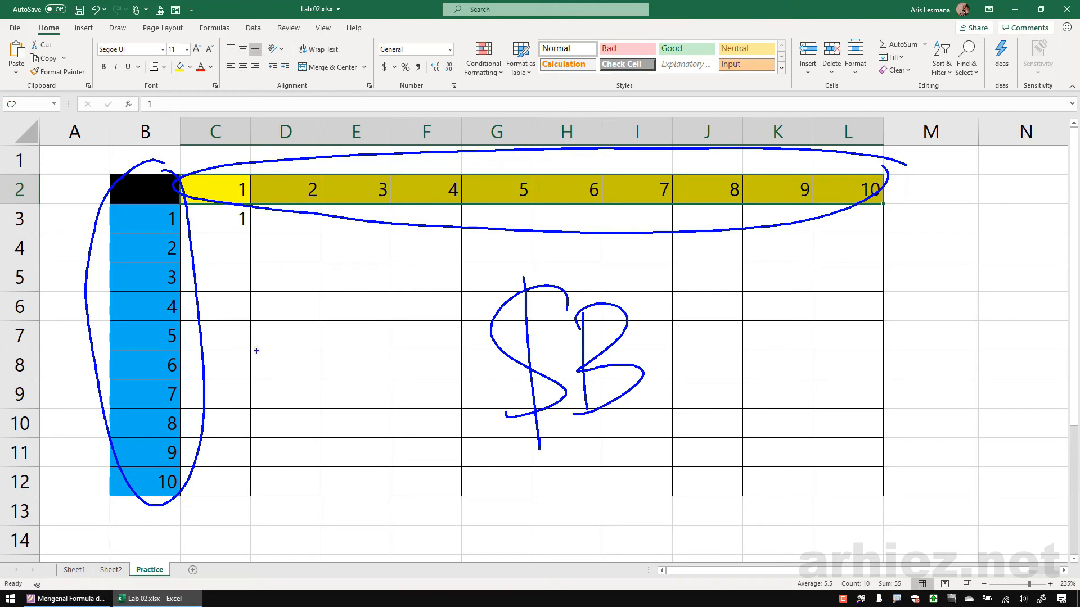
{"action": "mouse_move", "coordinate": [223, 361]}
{"action": "left_mouse_down"}
{"action": "mouse_move", "coordinate": [447, 352]}
{"action": "mouse_move", "coordinate": [443, 382]}
{"action": "left_mouse_up"}
{"action": "mouse_move", "coordinate": [439, 332]}
{"action": "left_mouse_down"}
{"action": "mouse_move", "coordinate": [494, 357]}
{"action": "mouse_move", "coordinate": [437, 383]}
{"action": "left_mouse_up"}
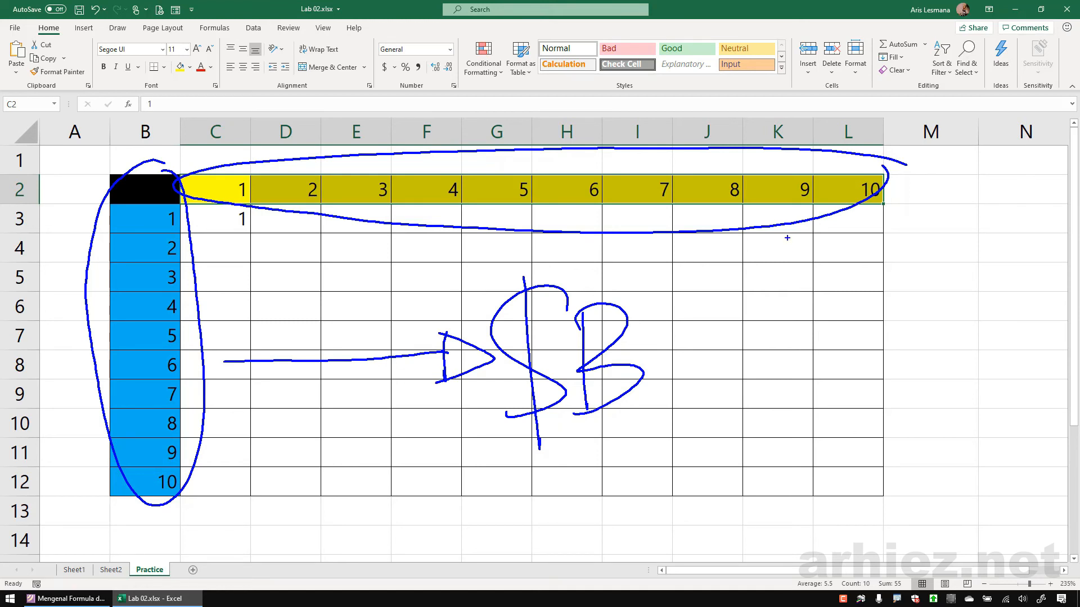
Draw an arrow from the circled column headings to a handwritten $2, and clear all the screen drawings.
{"action": "mouse_move", "coordinate": [787, 236]}
{"action": "left_mouse_down"}
{"action": "mouse_move", "coordinate": [838, 326]}
{"action": "mouse_move", "coordinate": [825, 334]}
{"action": "mouse_move", "coordinate": [793, 315]}
{"action": "left_mouse_up"}
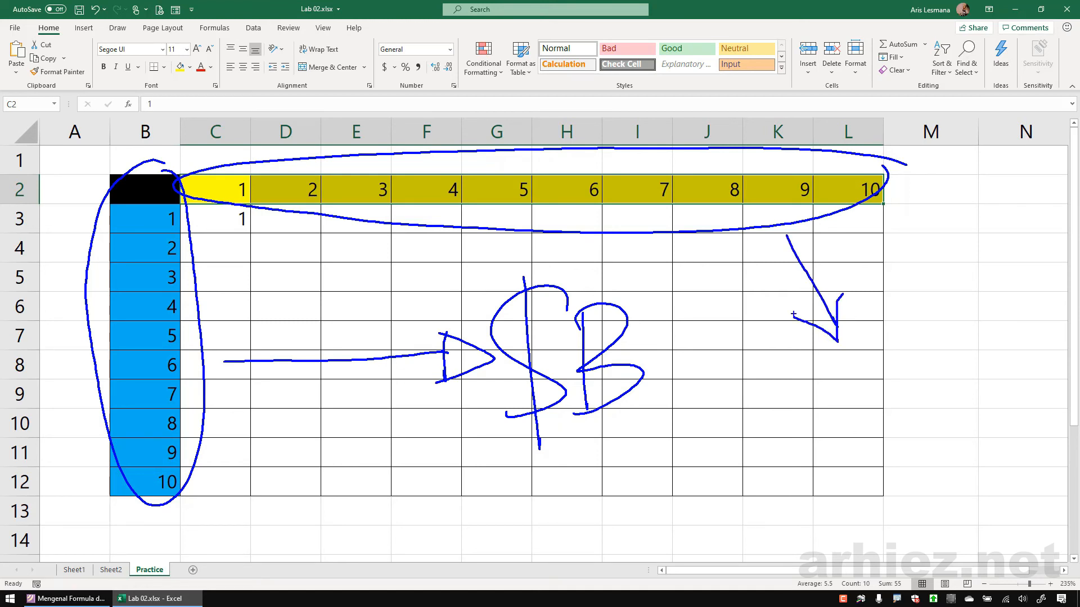
{"action": "mouse_move", "coordinate": [899, 384]}
{"action": "left_mouse_down"}
{"action": "mouse_move", "coordinate": [860, 388]}
{"action": "mouse_move", "coordinate": [865, 456]}
{"action": "left_mouse_up"}
{"action": "left_click_drag", "start_coordinate": [875, 355], "coordinate": [882, 477]}
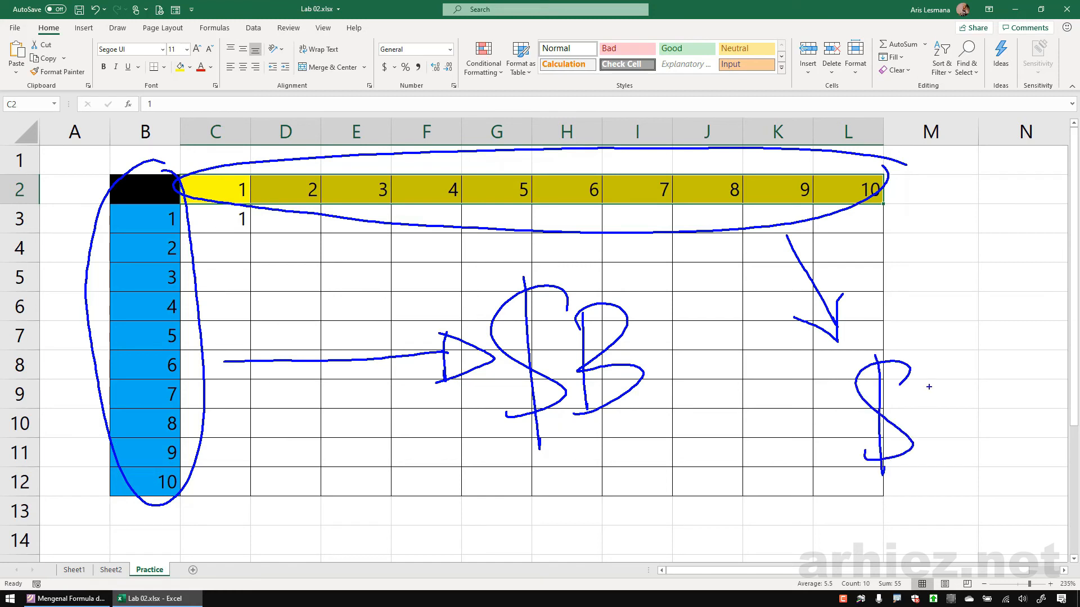
{"action": "mouse_move", "coordinate": [925, 388]}
{"action": "left_mouse_down"}
{"action": "mouse_move", "coordinate": [914, 453]}
{"action": "mouse_move", "coordinate": [987, 447]}
{"action": "left_mouse_up"}
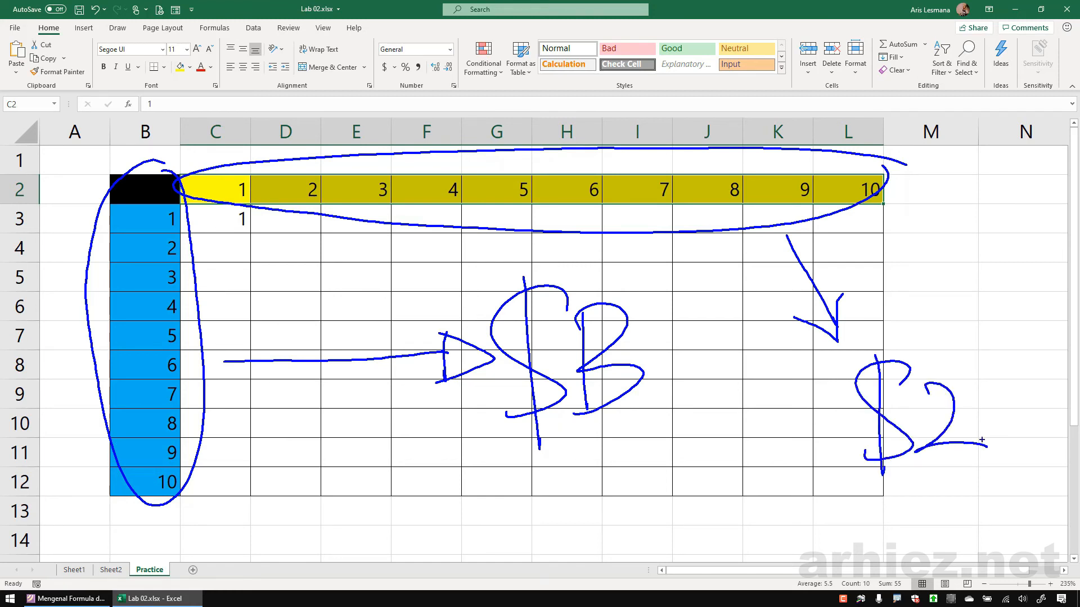
{"action": "key", "text": "Escape"}
Change the formula in C3 to =$B3*C$2, locking column B and row 2.
{"action": "left_click", "coordinate": [230, 217]}
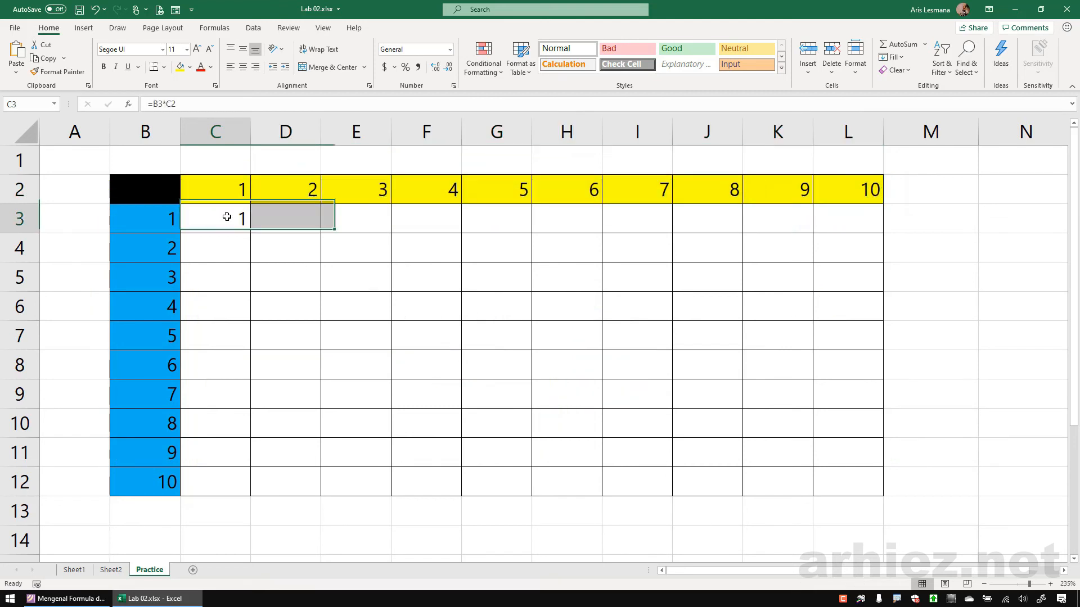
{"action": "key", "text": "F2"}
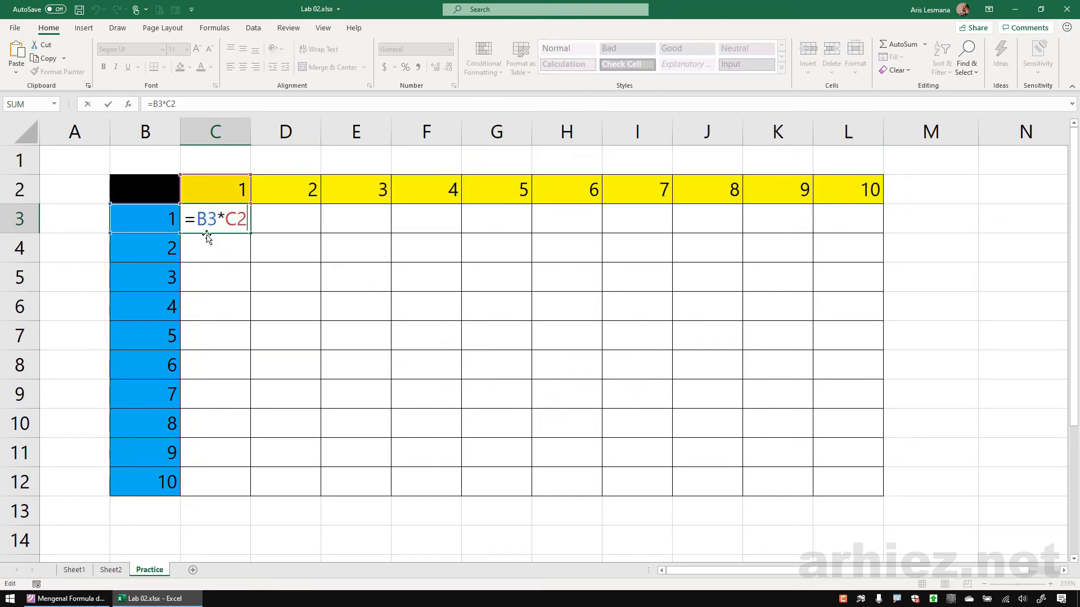
{"action": "left_click", "coordinate": [201, 219]}
{"action": "type", "text": "$"}
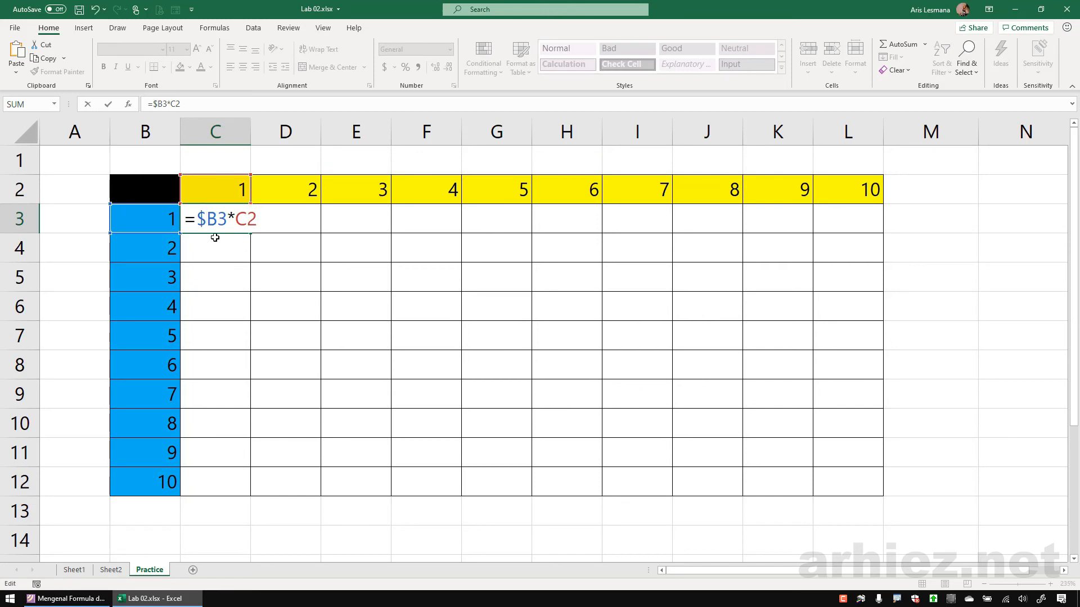
{"action": "left_click", "coordinate": [248, 224]}
{"action": "type", "text": "$"}
{"action": "key", "text": "Return"}
Autofill the C3 formula across to L3 and down to row 12 to complete the multiplication table.
{"action": "left_click", "coordinate": [217, 222]}
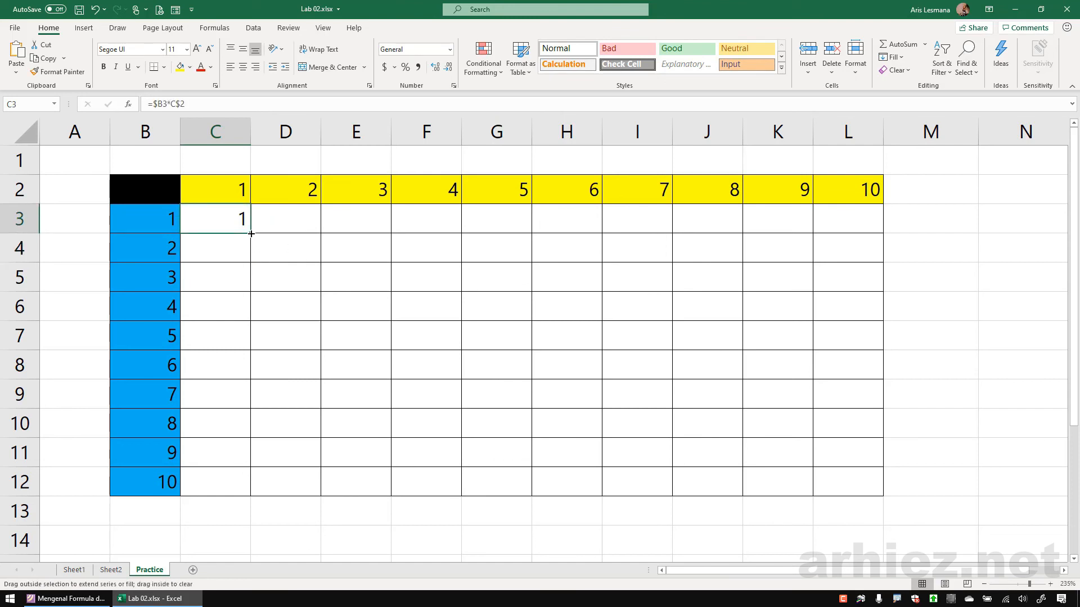
{"action": "left_click_drag", "start_coordinate": [252, 234], "coordinate": [889, 243]}
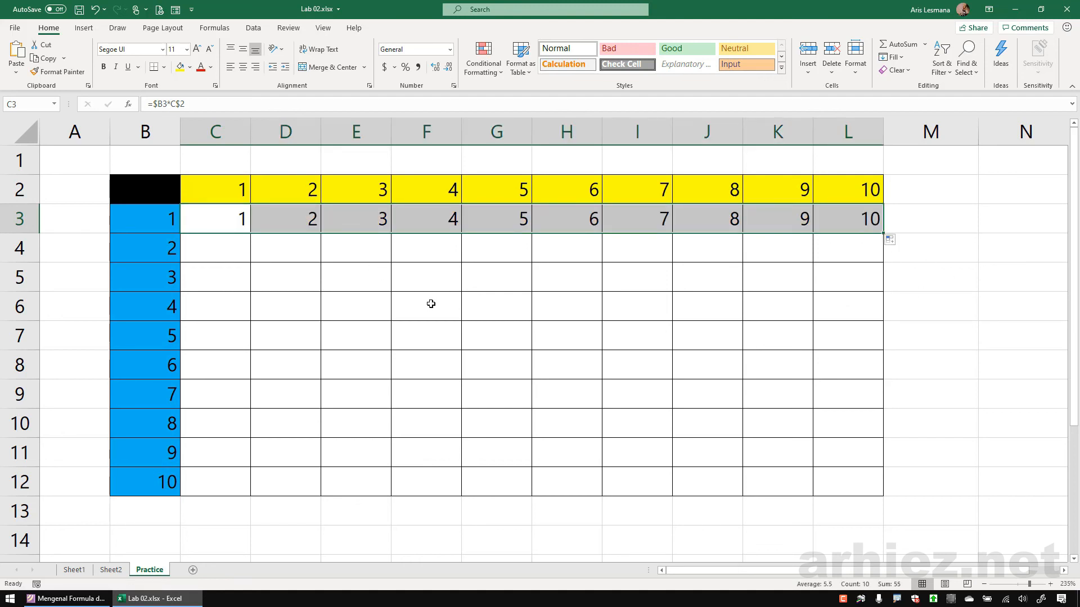
{"action": "left_click_drag", "start_coordinate": [884, 233], "coordinate": [906, 491]}
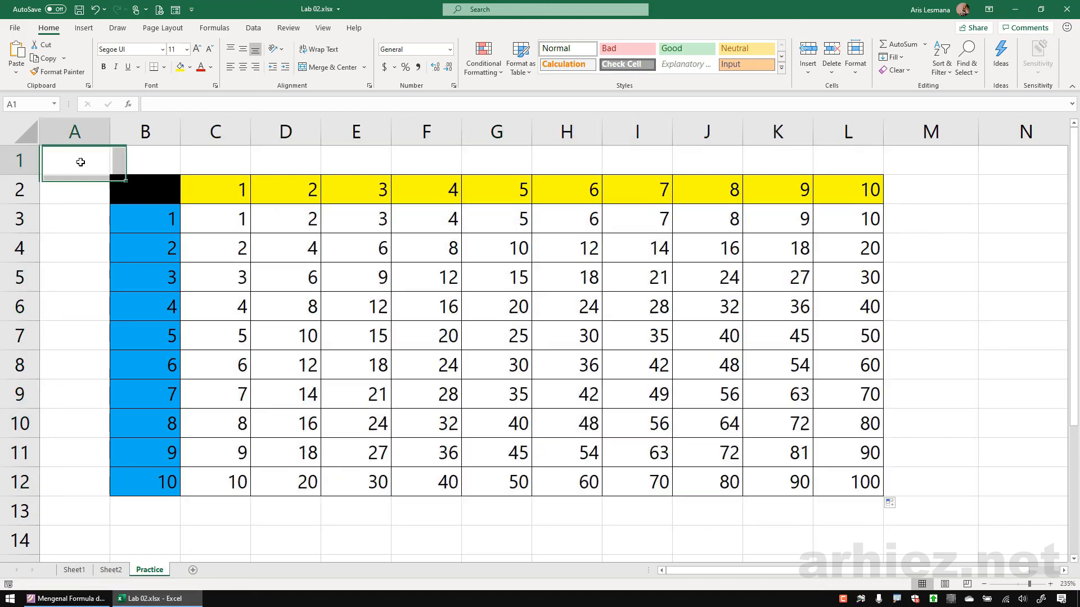
{"action": "left_click", "coordinate": [81, 163]}
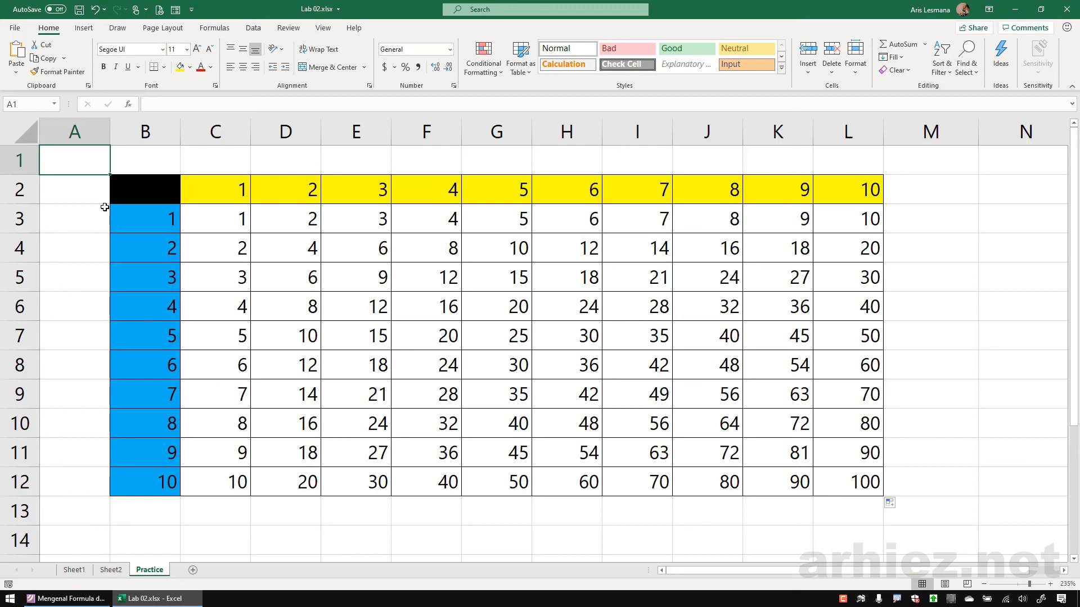
Switch to the Foxit Phantom slides and review the Autofill and Sel Absolut pages through to the closing slide.
{"action": "left_click", "coordinate": [54, 600]}
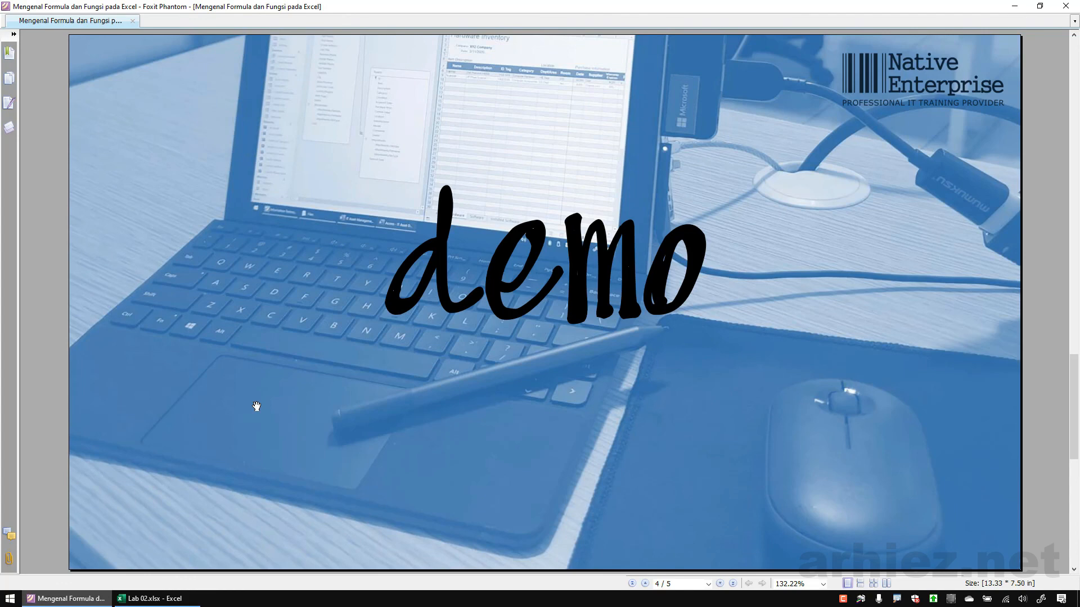
{"action": "scroll", "coordinate": [256, 406], "scroll_direction": "up", "scroll_amount": 4}
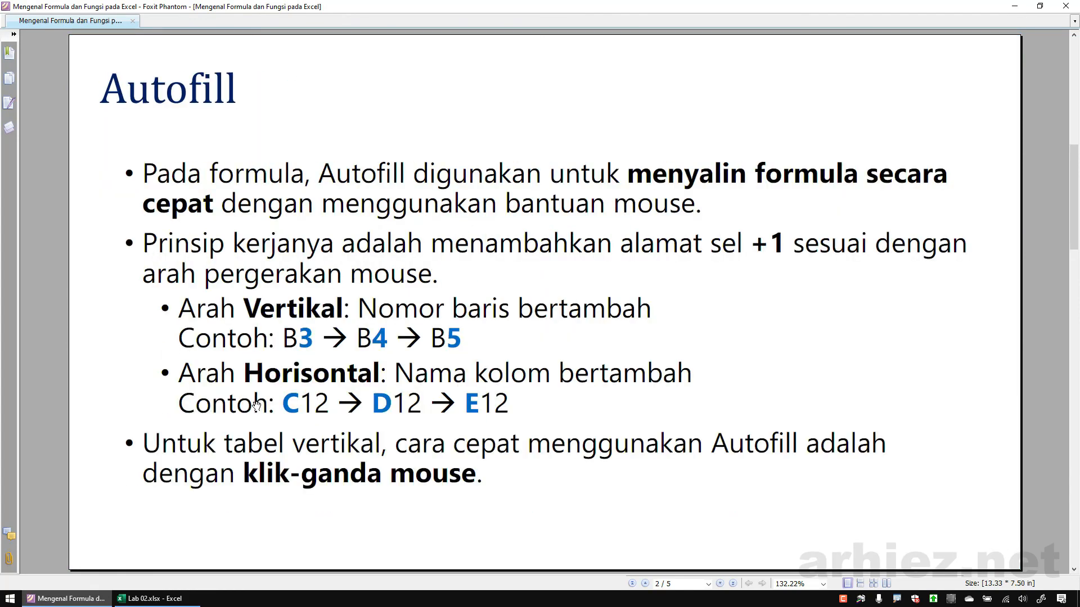
{"action": "scroll", "coordinate": [256, 406], "scroll_direction": "down", "scroll_amount": 2}
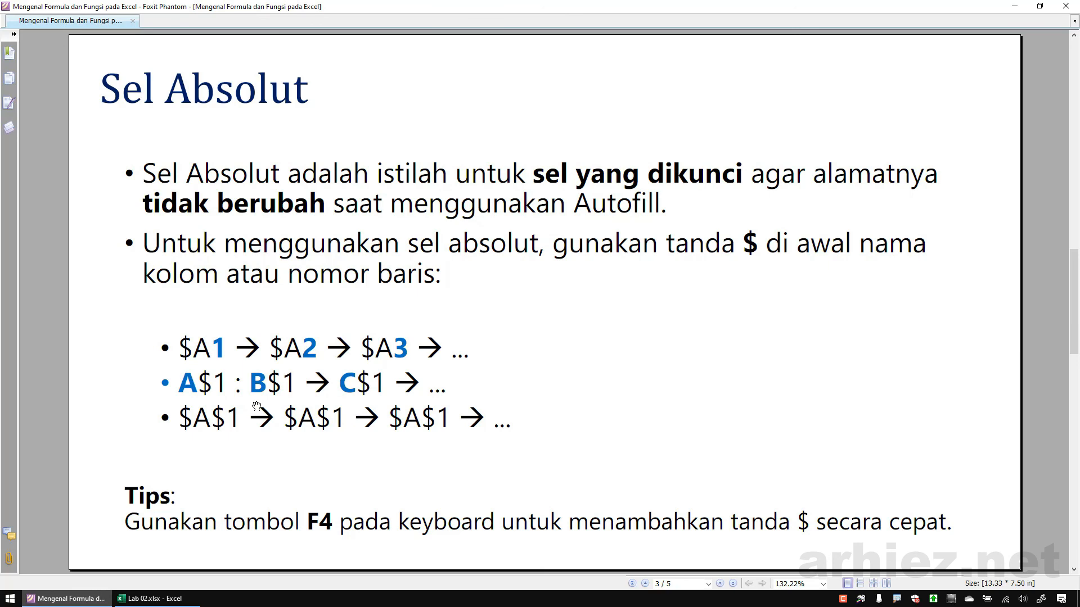
{"action": "scroll", "coordinate": [257, 406], "scroll_direction": "down", "scroll_amount": 1}
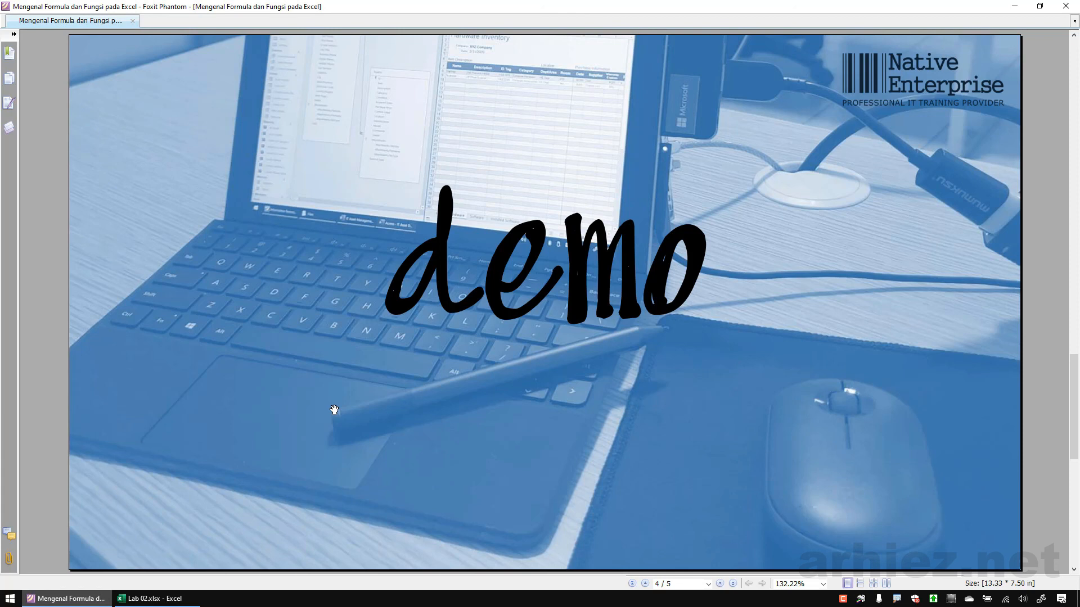
{"action": "scroll", "coordinate": [334, 410], "scroll_direction": "down", "scroll_amount": 1}
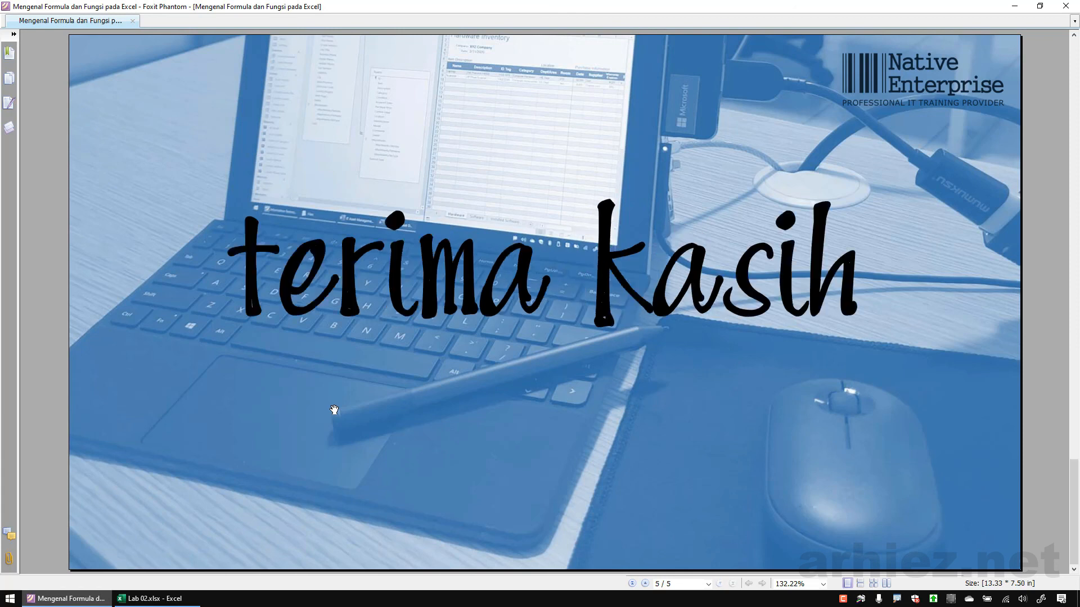